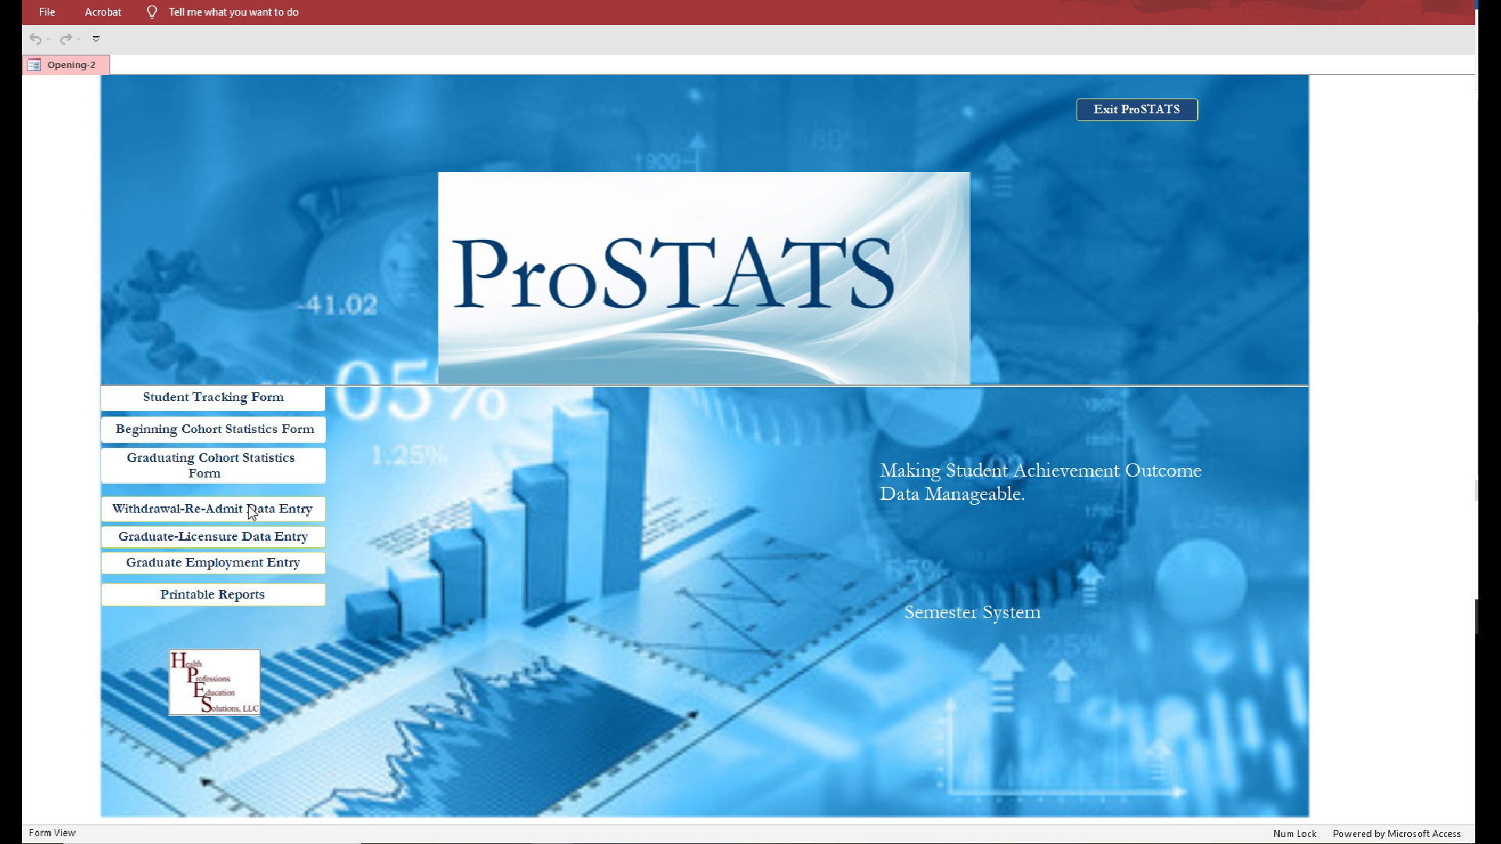
# - Open the Withdrawal-Re-Admit Data Entry form for cohort F19-ADN
pyautogui.click(252, 516)
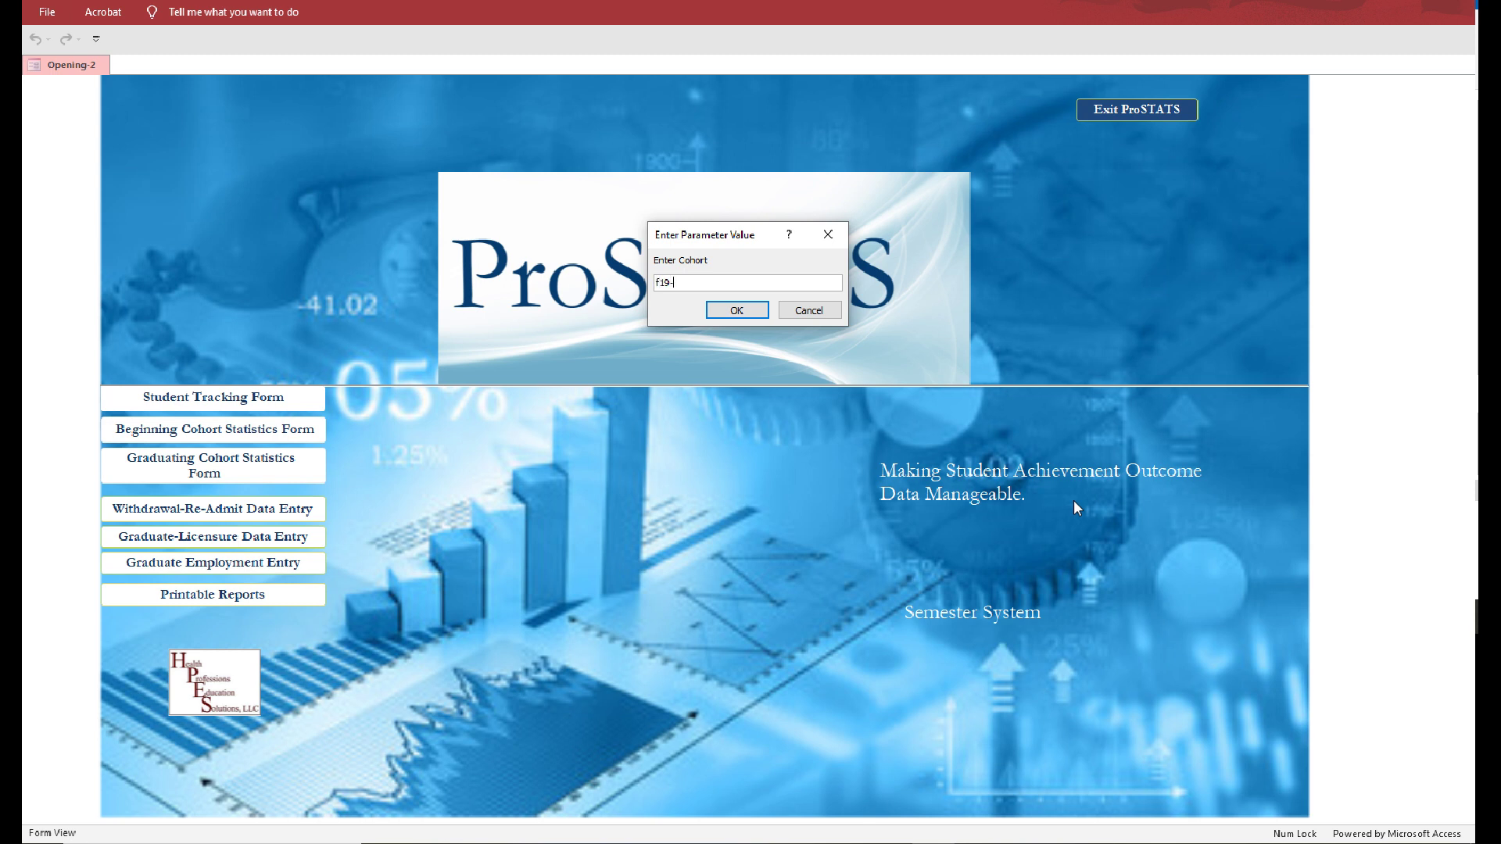
pyautogui.write('a')
pyautogui.press('Return')
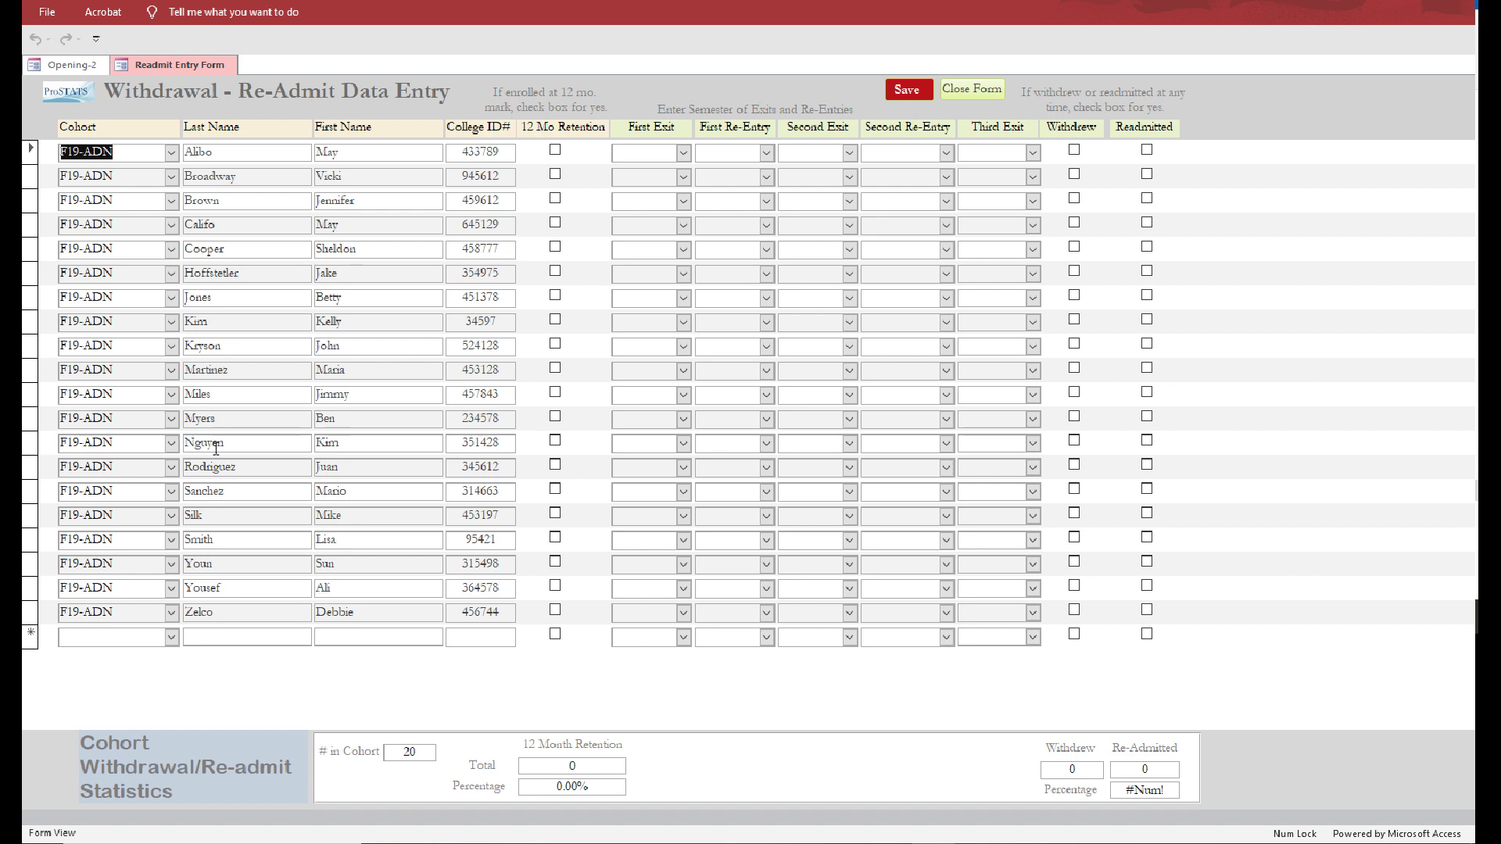
# - For the student in the eleventh row, record First Exit F19 and First Re-Entry SP20, and mark both Withdrew and Readmitted
pyautogui.click(683, 396)
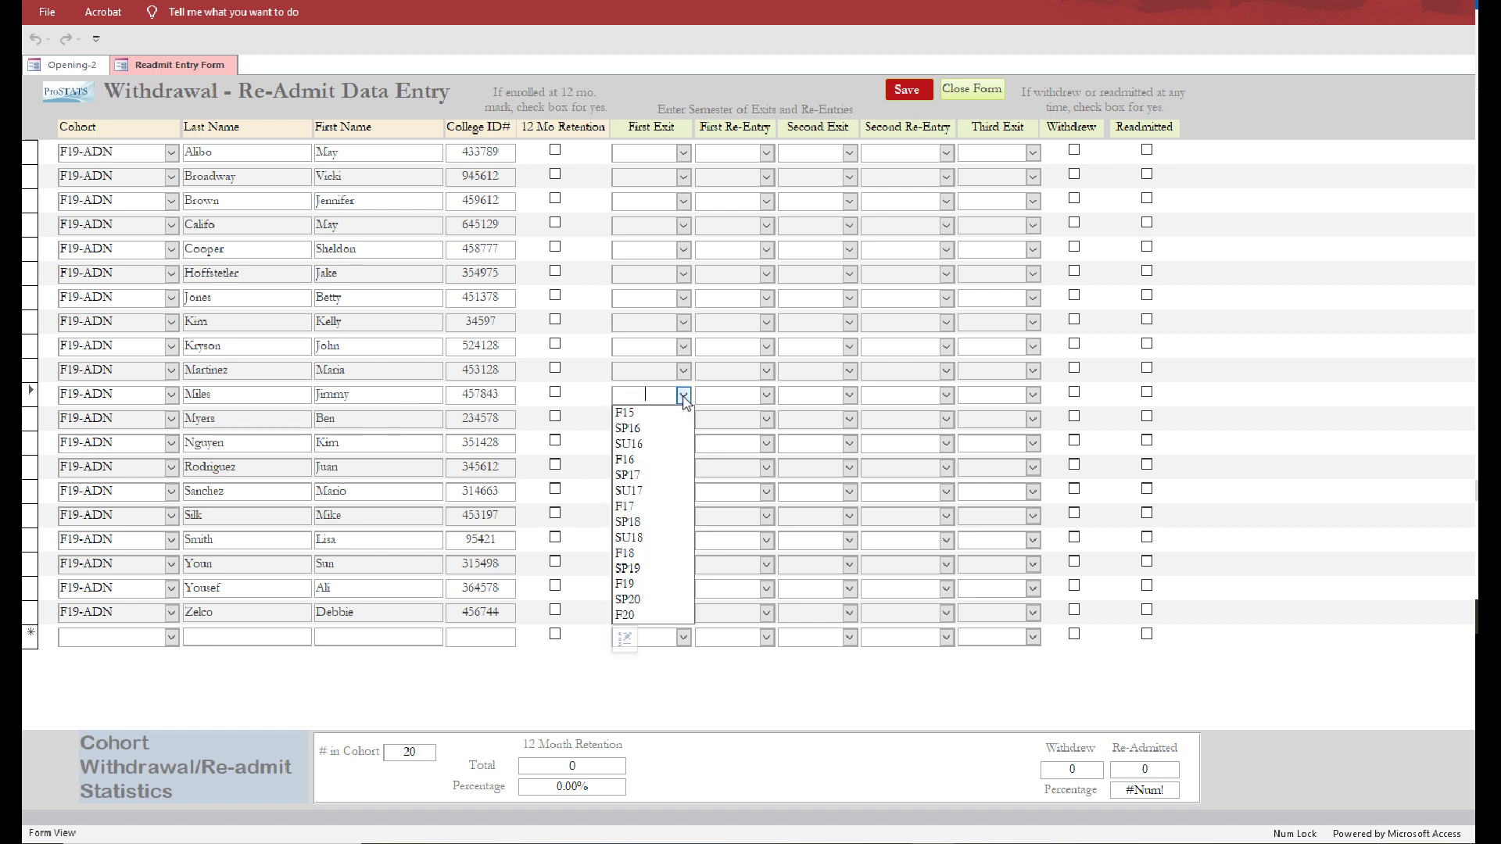
pyautogui.click(628, 584)
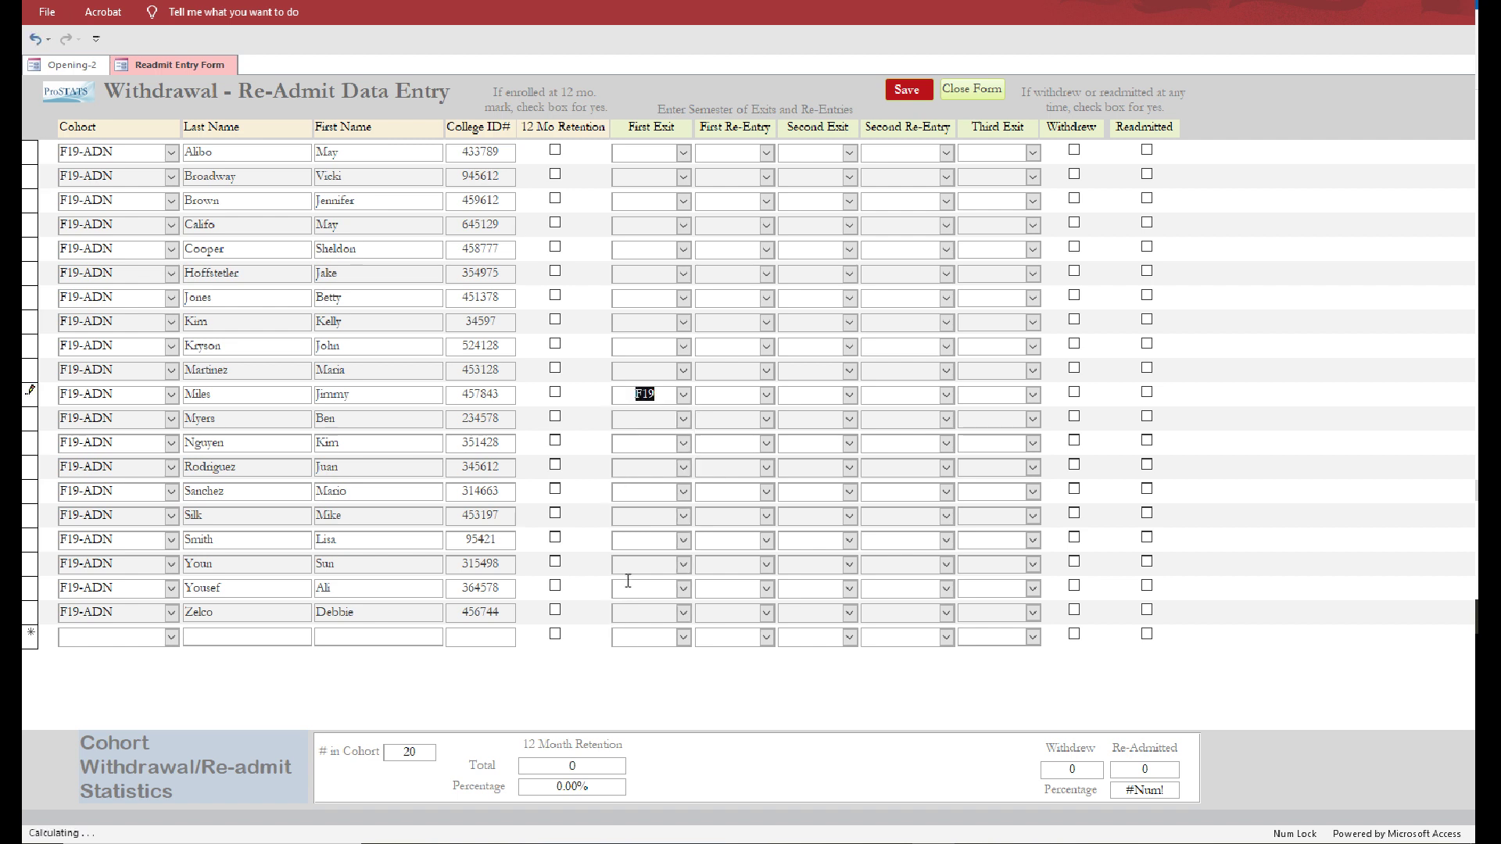
pyautogui.click(767, 397)
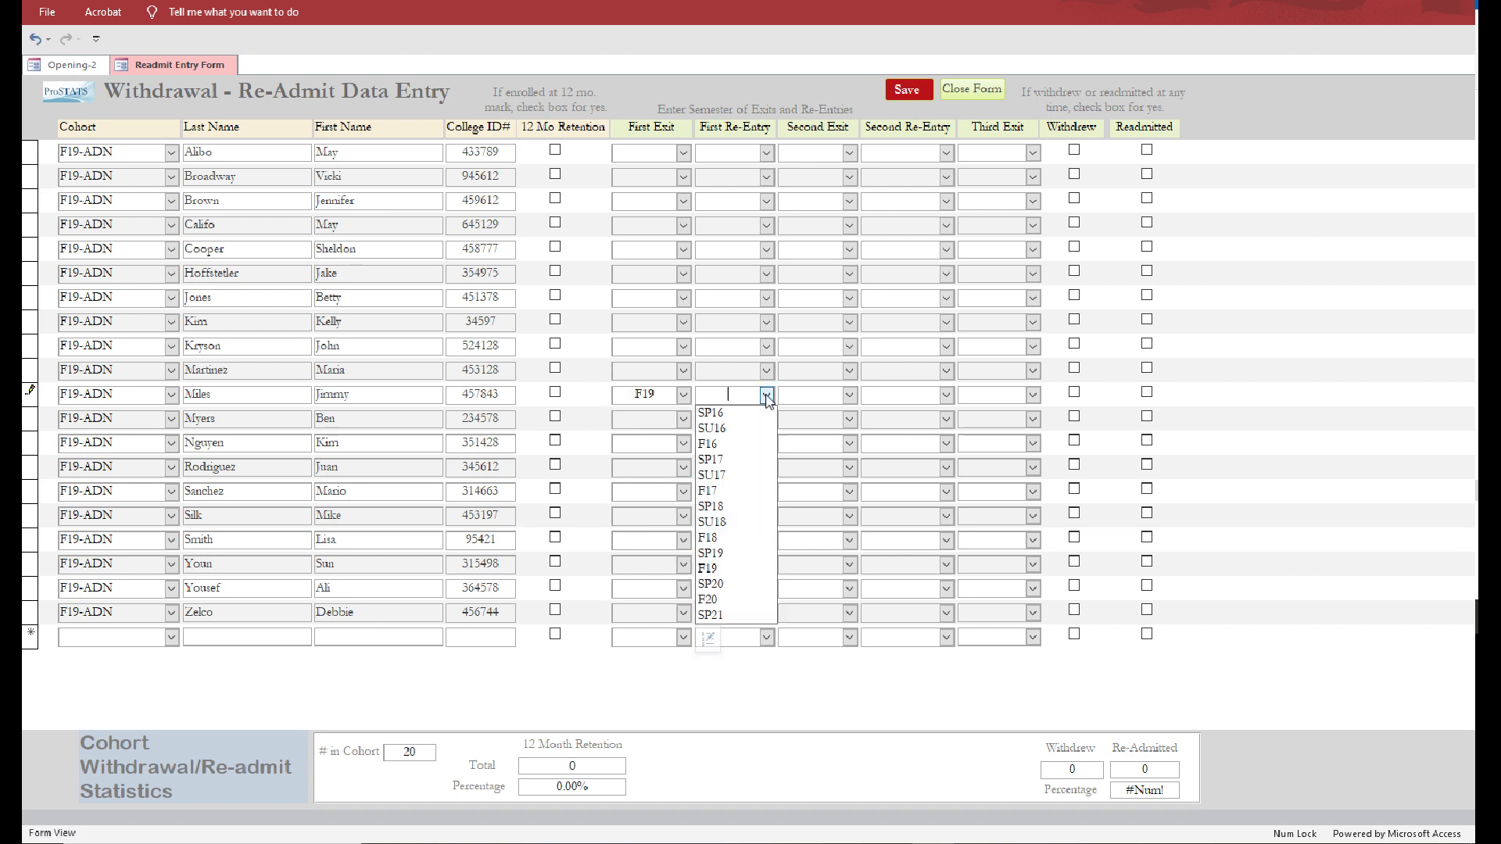
pyautogui.click(735, 586)
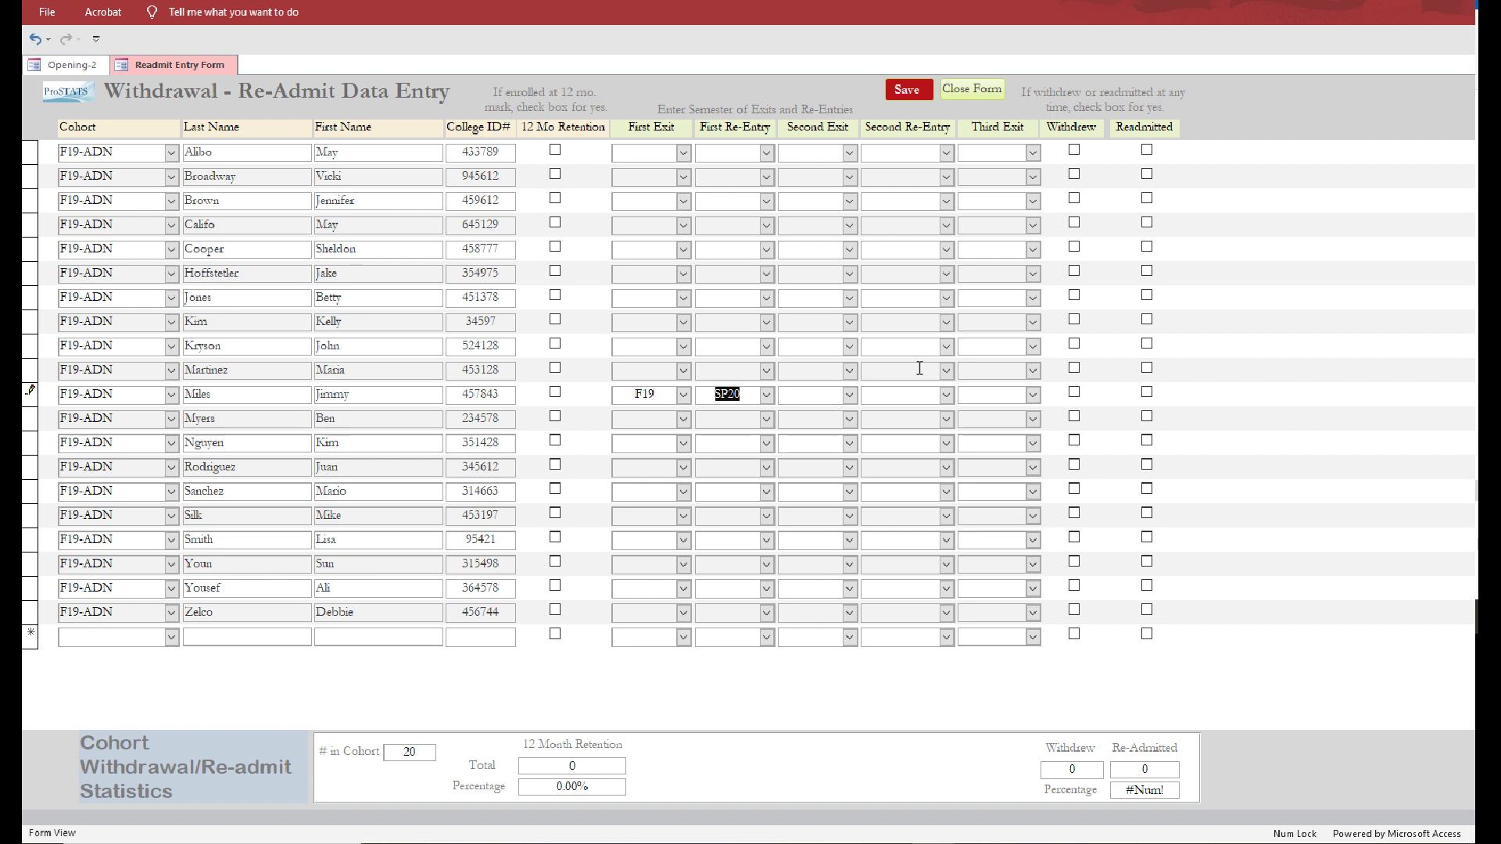
pyautogui.click(756, 392)
pyautogui.click(1074, 392)
pyautogui.click(1147, 394)
# - For the student in the sixteenth row, record First Exit F19, mark Withdrew, and save the form
pyautogui.click(683, 518)
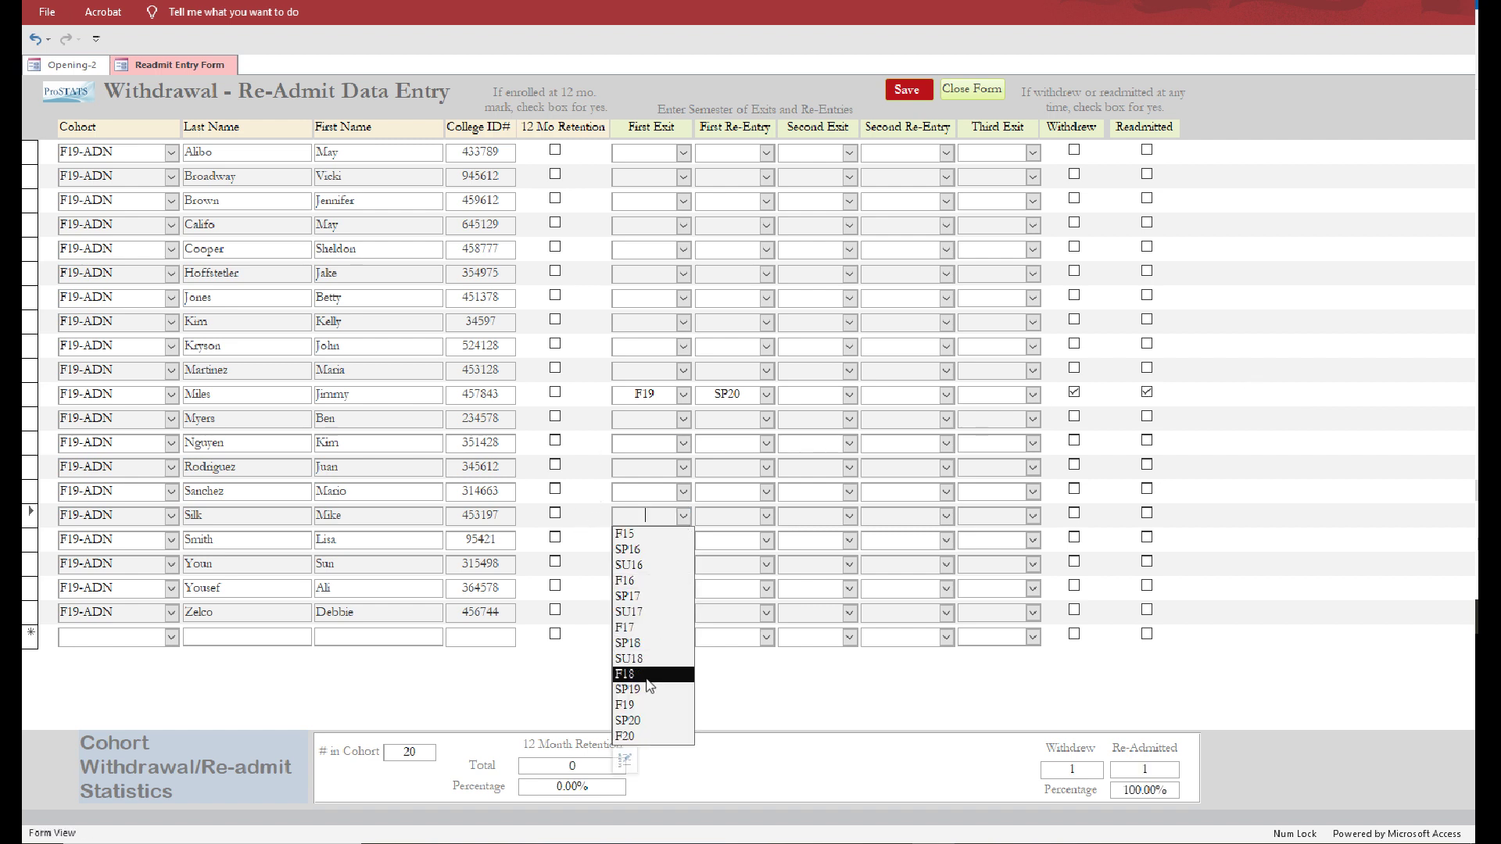
pyautogui.click(635, 706)
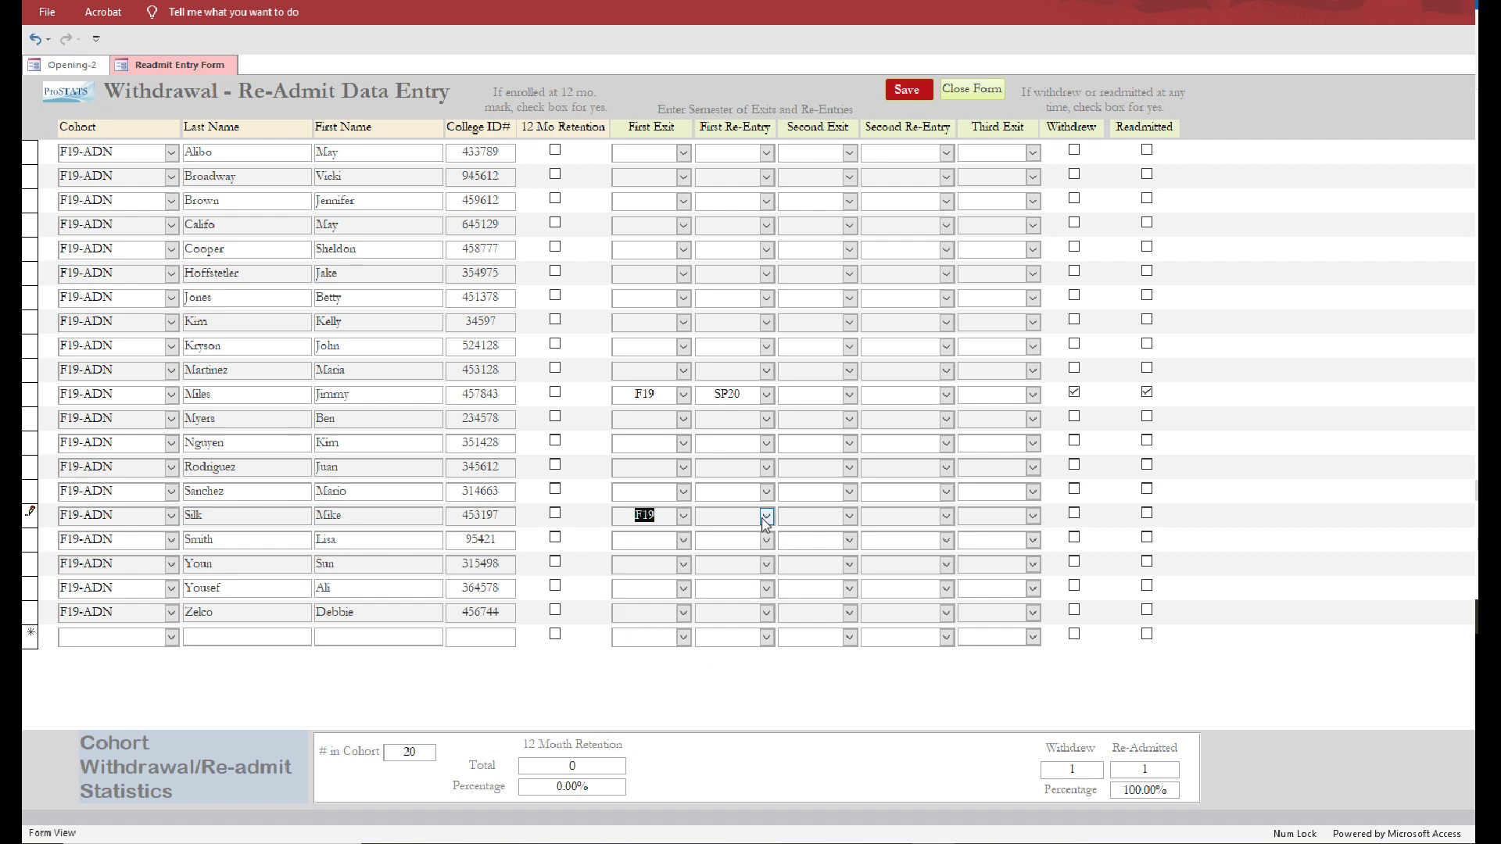
pyautogui.click(731, 517)
pyautogui.moveTo(659, 517); pyautogui.dragTo(554, 516)
pyautogui.write('F19')
pyautogui.press('Tab')
pyautogui.click(1075, 514)
pyautogui.press('Tab')
pyautogui.click(912, 90)
# - Mark 12 Mo Retention for every cohort student except the one in the sixteenth row, and save and close the form
pyautogui.click(555, 150)
pyautogui.click(557, 175)
pyautogui.click(556, 199)
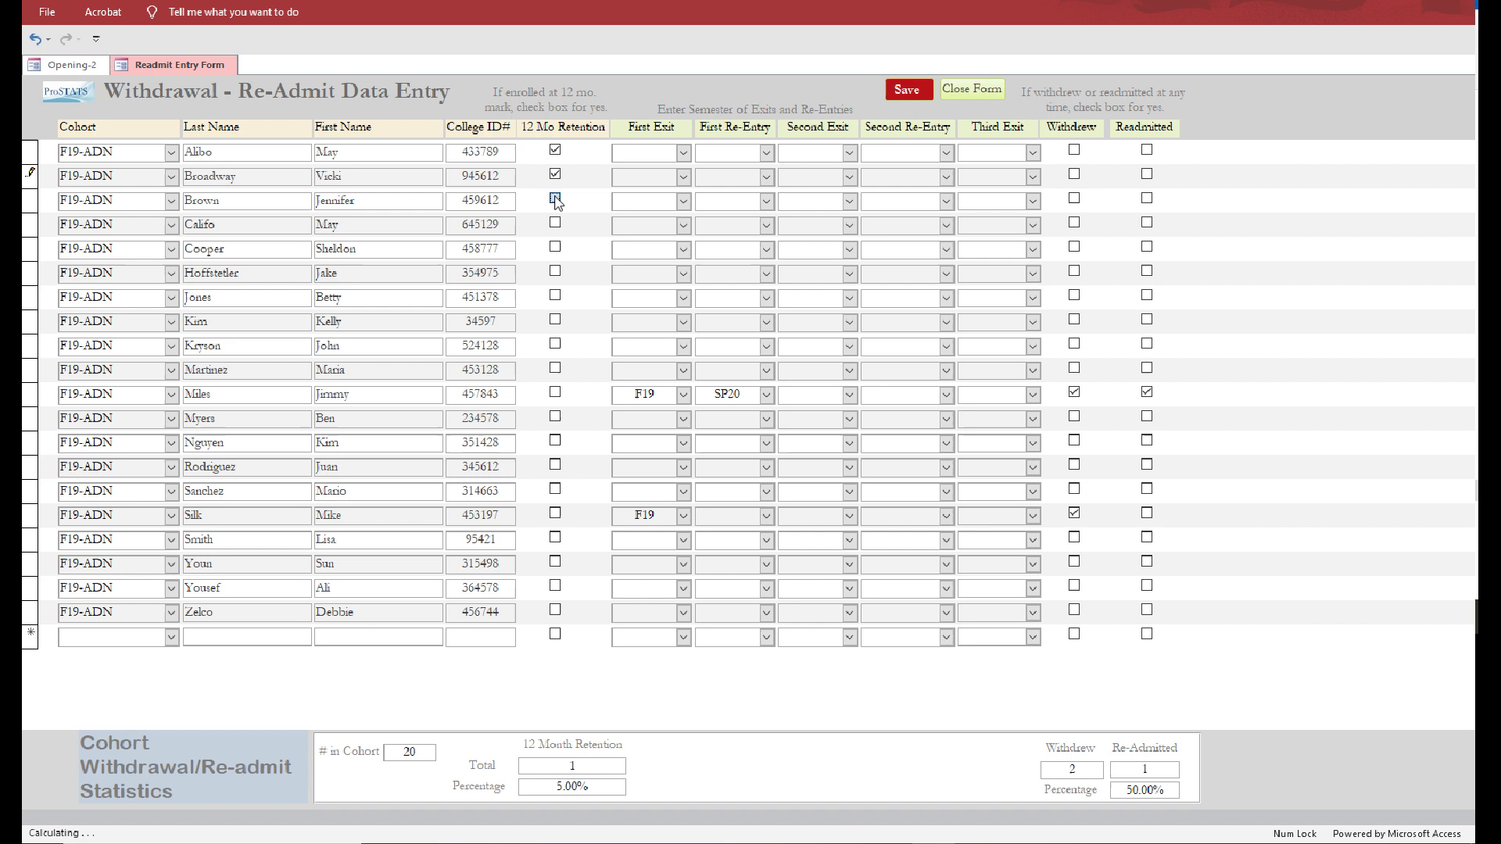
pyautogui.click(556, 224)
pyautogui.click(556, 248)
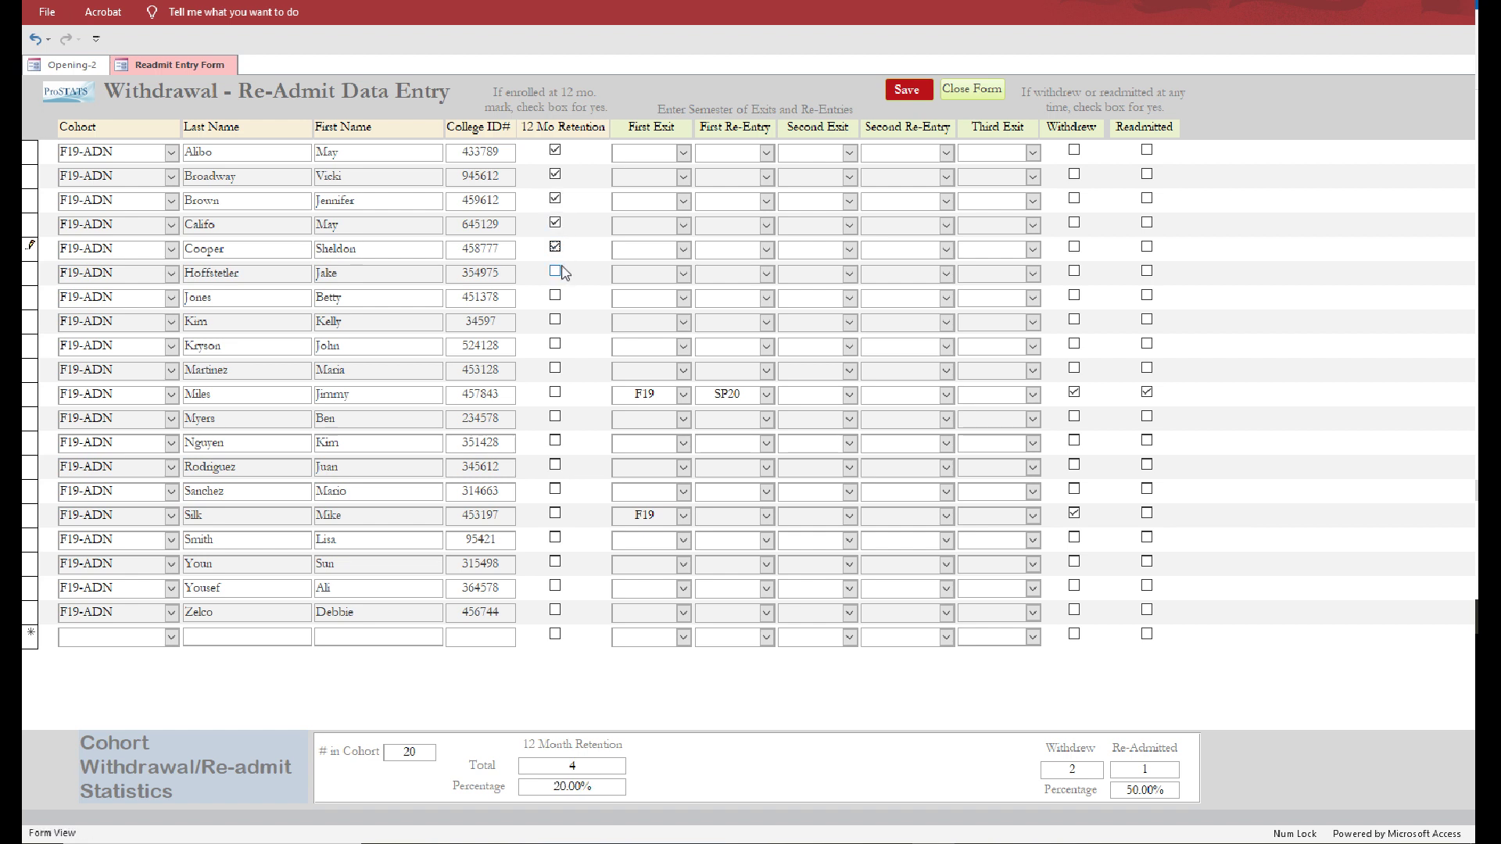
pyautogui.click(556, 273)
pyautogui.click(556, 297)
pyautogui.click(556, 321)
pyautogui.click(556, 345)
pyautogui.click(555, 369)
pyautogui.click(556, 416)
pyautogui.click(556, 440)
pyautogui.click(556, 465)
pyautogui.click(556, 489)
pyautogui.click(555, 538)
pyautogui.click(555, 561)
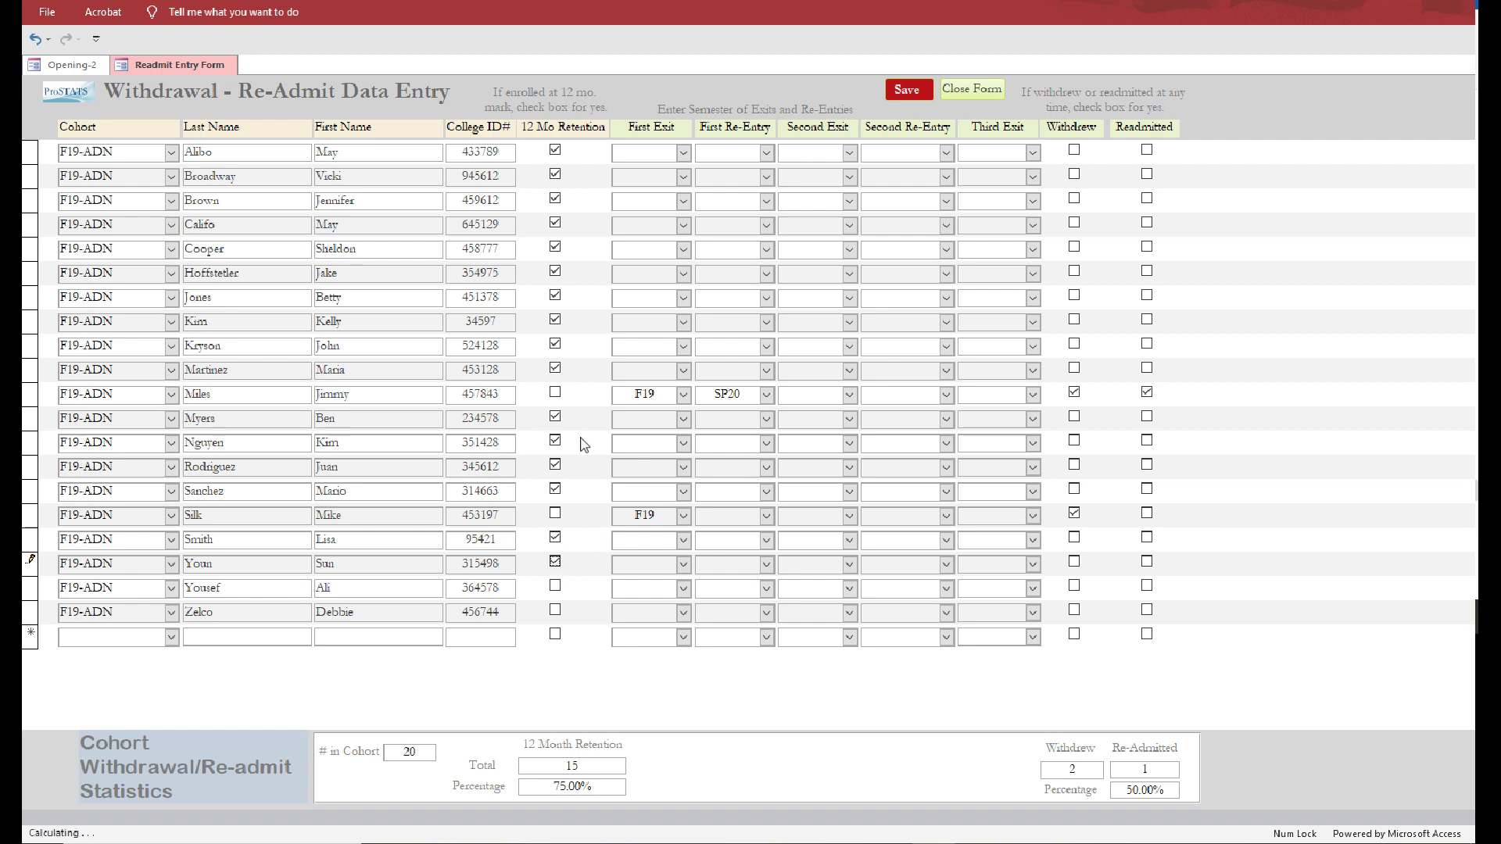
pyautogui.click(555, 391)
pyautogui.click(555, 586)
pyautogui.click(555, 609)
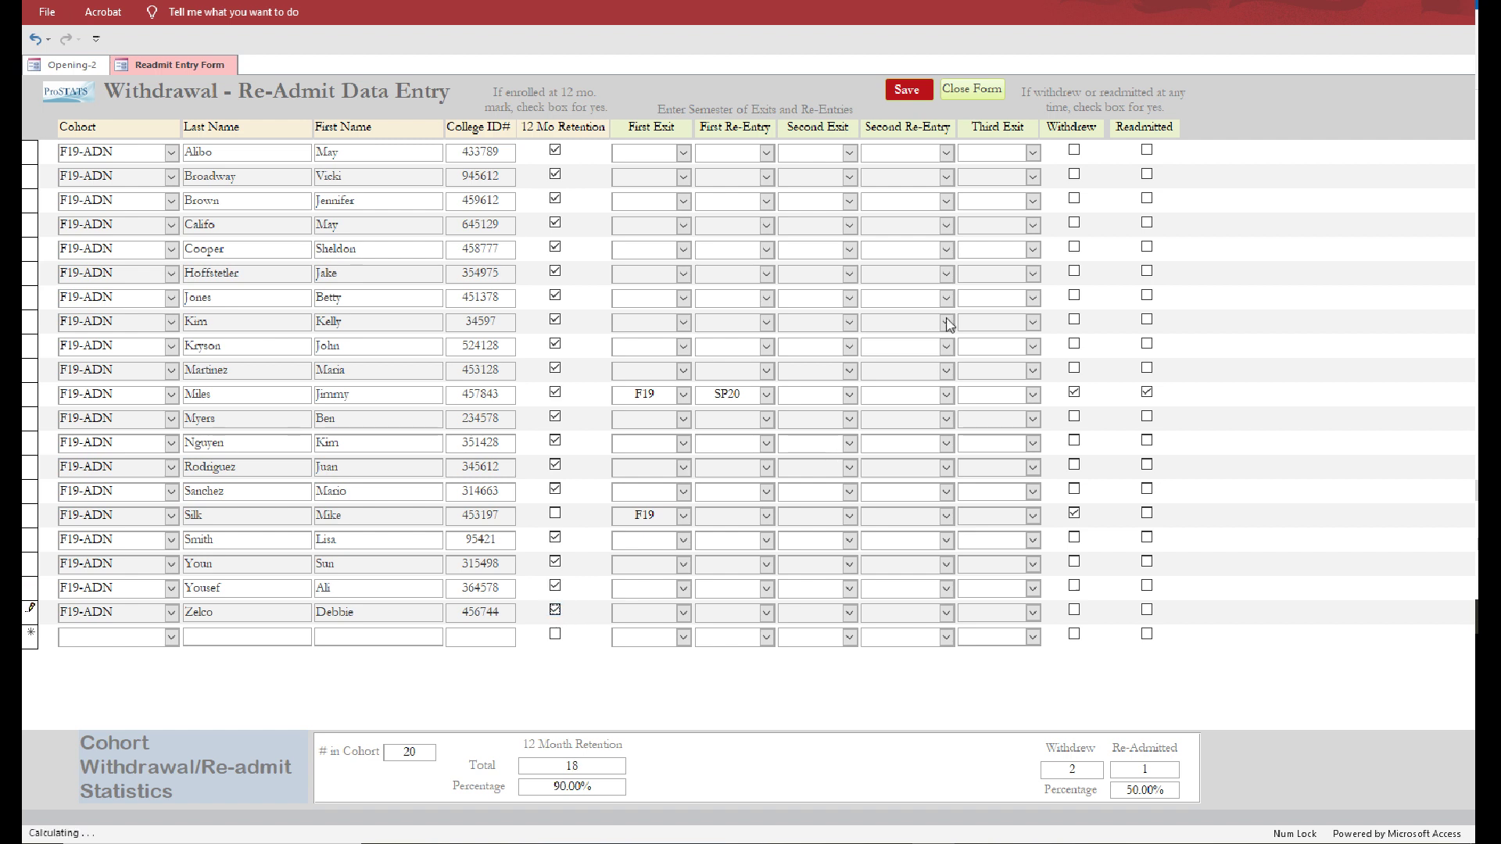
pyautogui.click(907, 90)
pyautogui.click(979, 92)
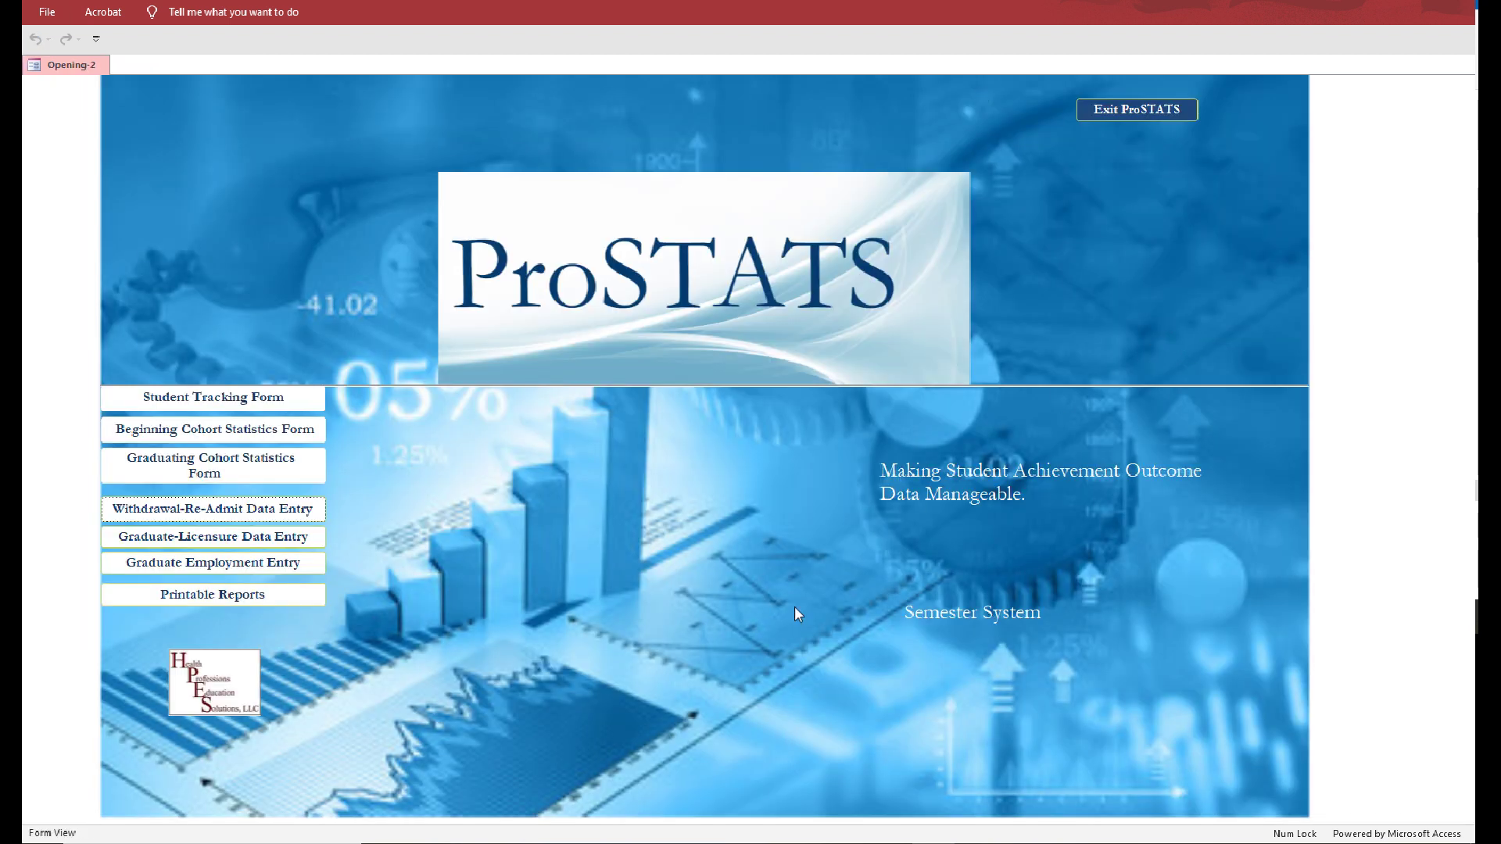
# - Open the Student Tracking Form and browse its list of student records
pyautogui.click(242, 397)
pyautogui.scroll(-10, 672, 266)
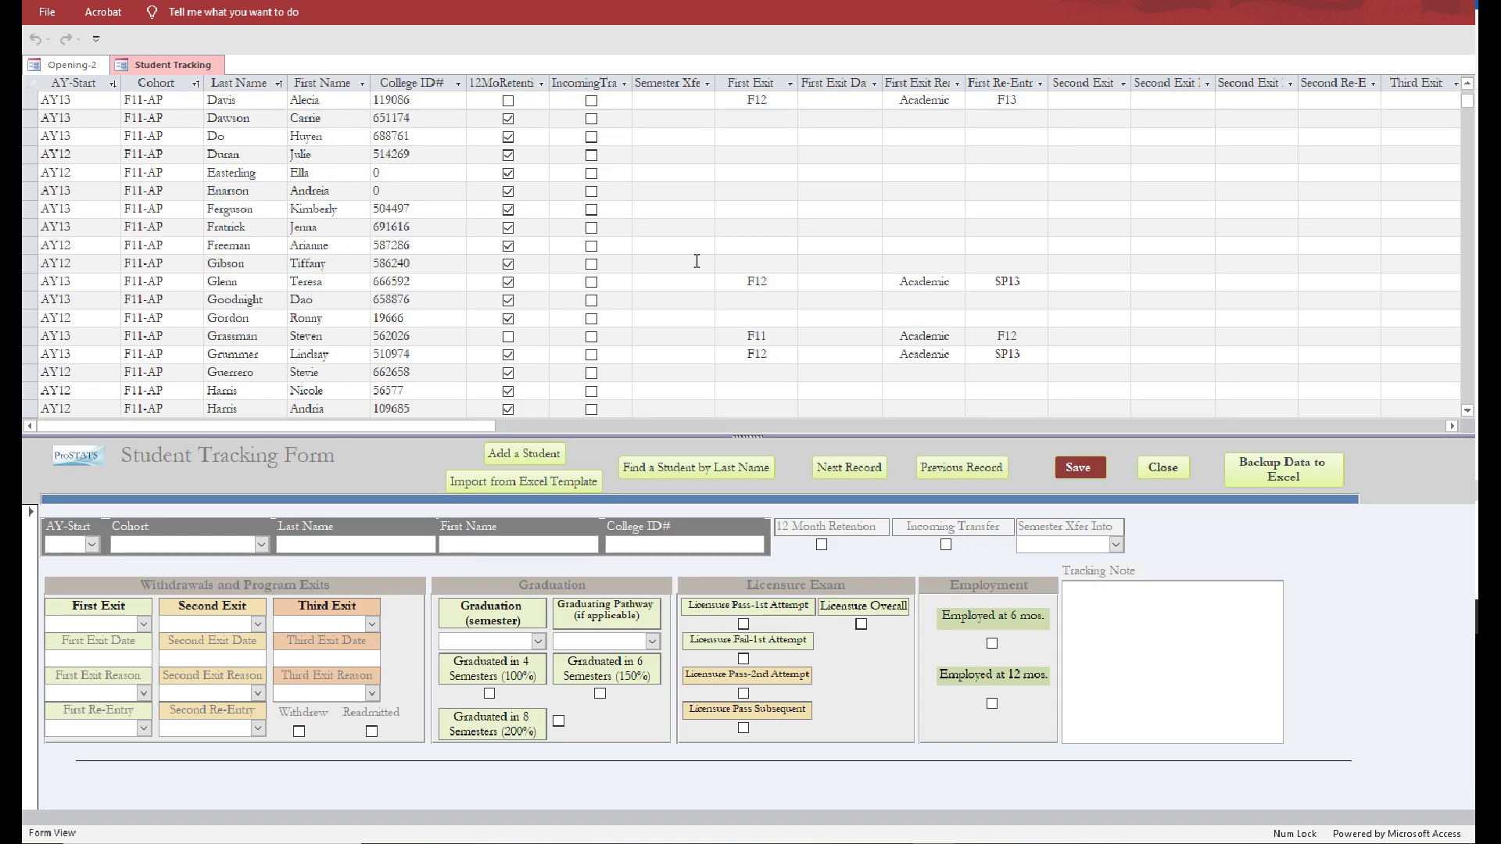
pyautogui.scroll(-15, 651, 265)
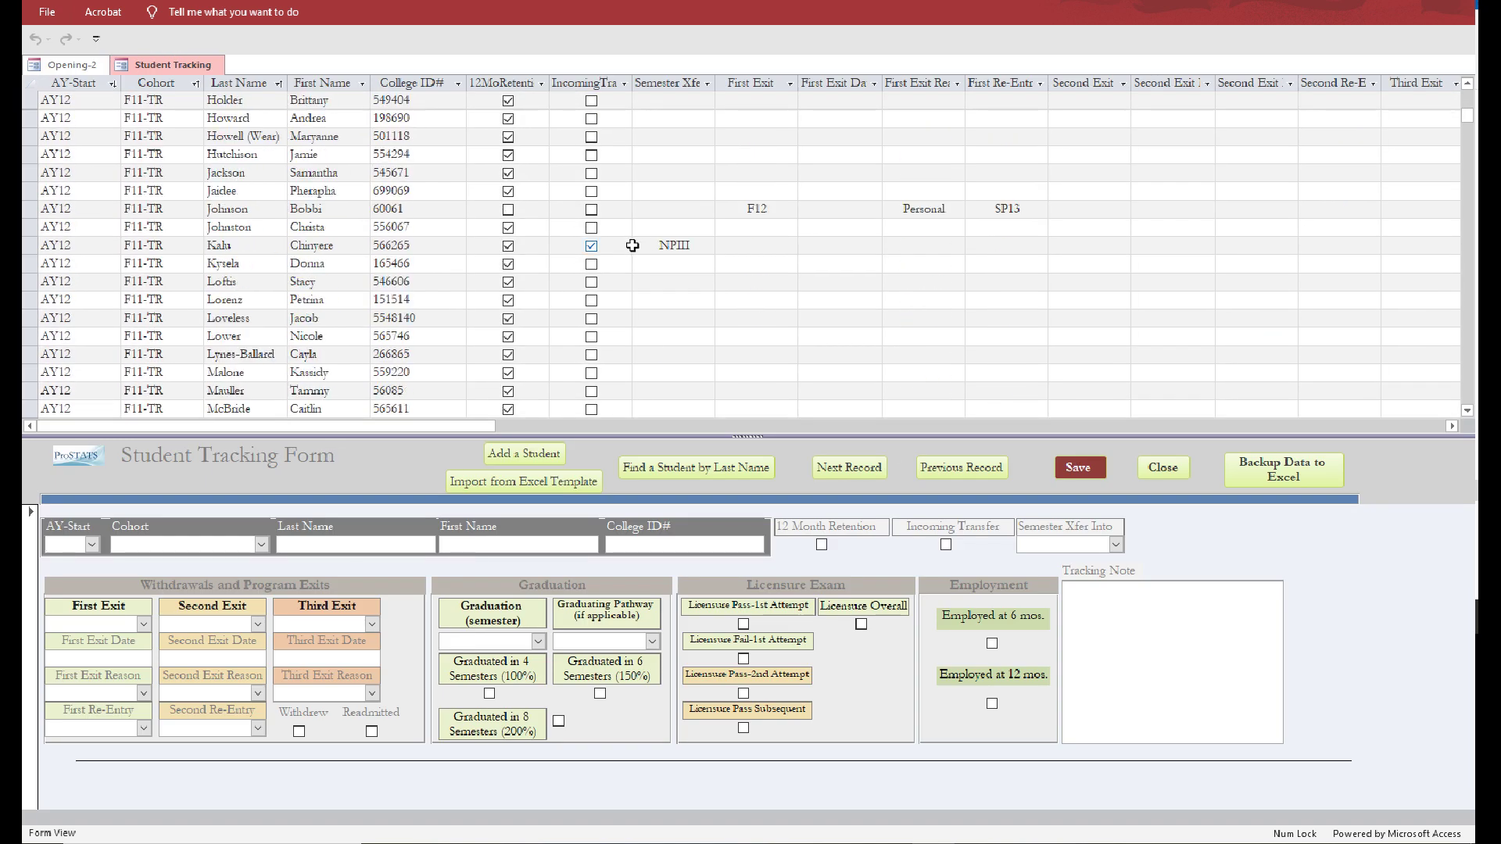
pyautogui.moveTo(1467, 119); pyautogui.dragTo(1435, 259)
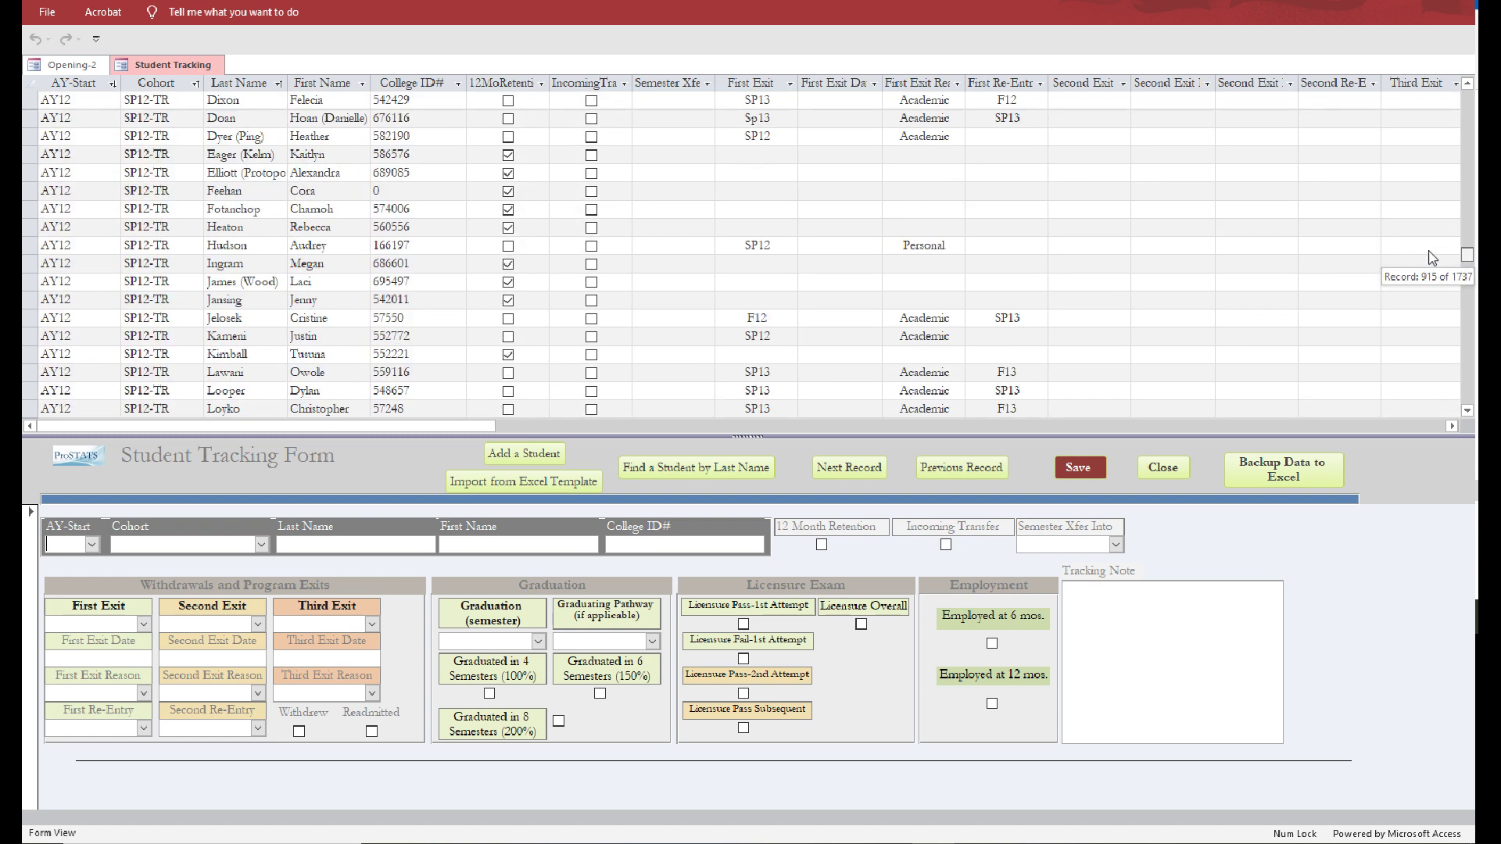
pyautogui.scroll(-3, 301, 272)
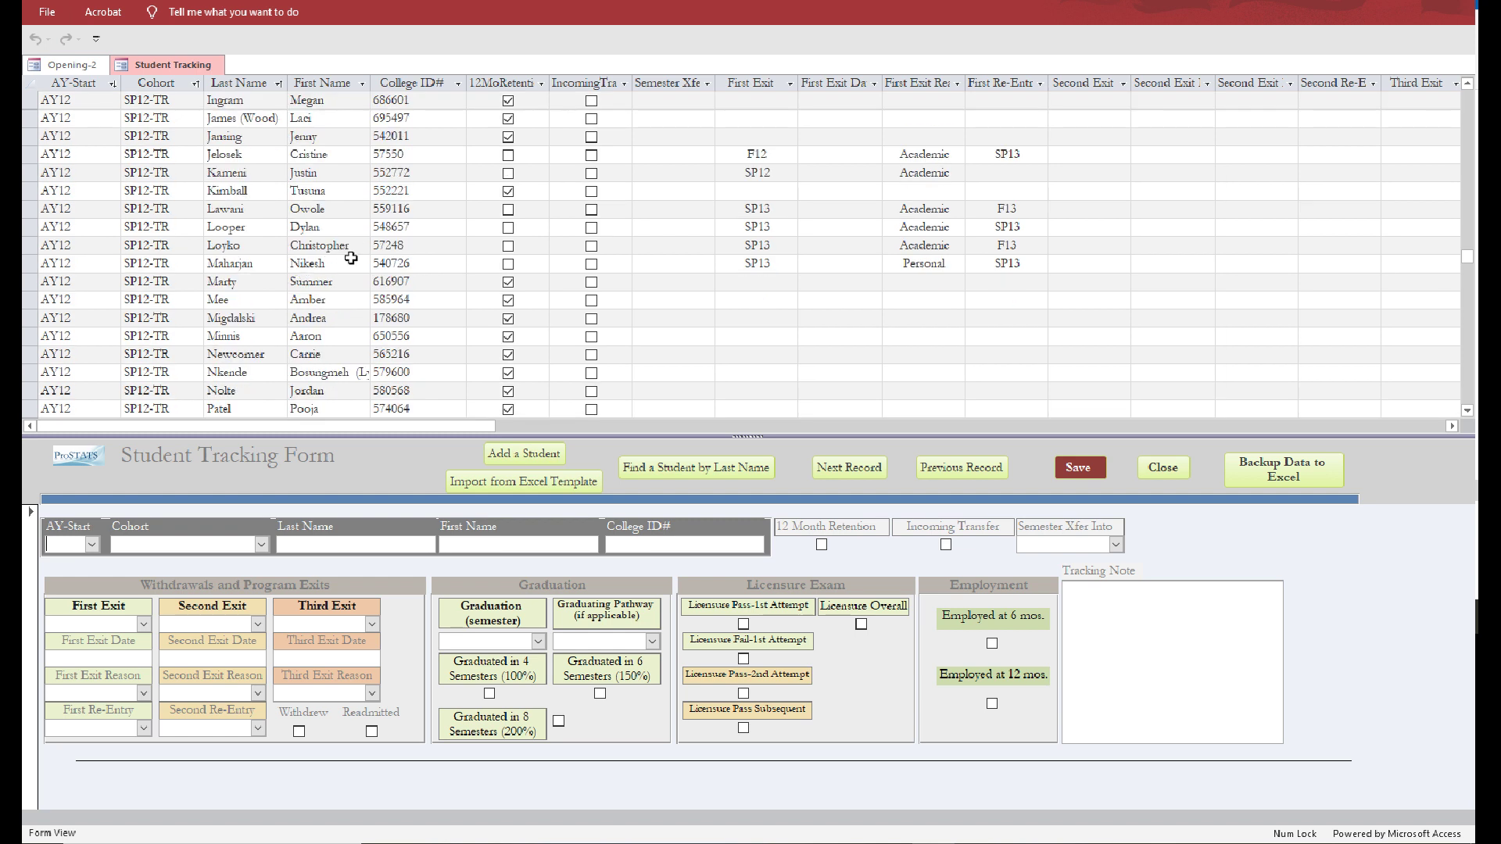
# - Find the F19-ADN student who withdrew in F19 and re-entered in SP20 by last name
pyautogui.click(691, 467)
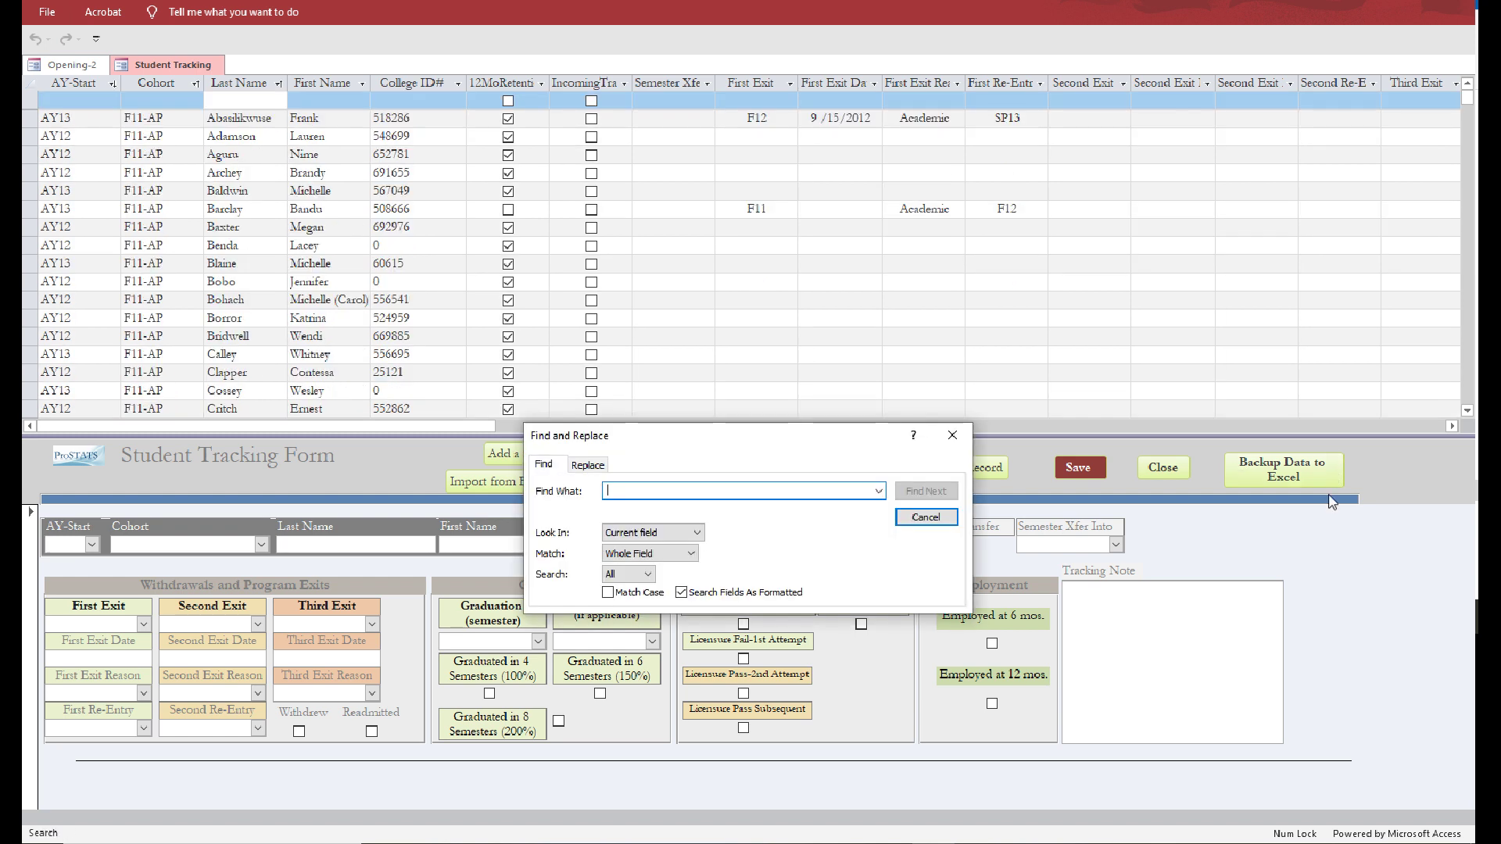
pyautogui.write('mil')
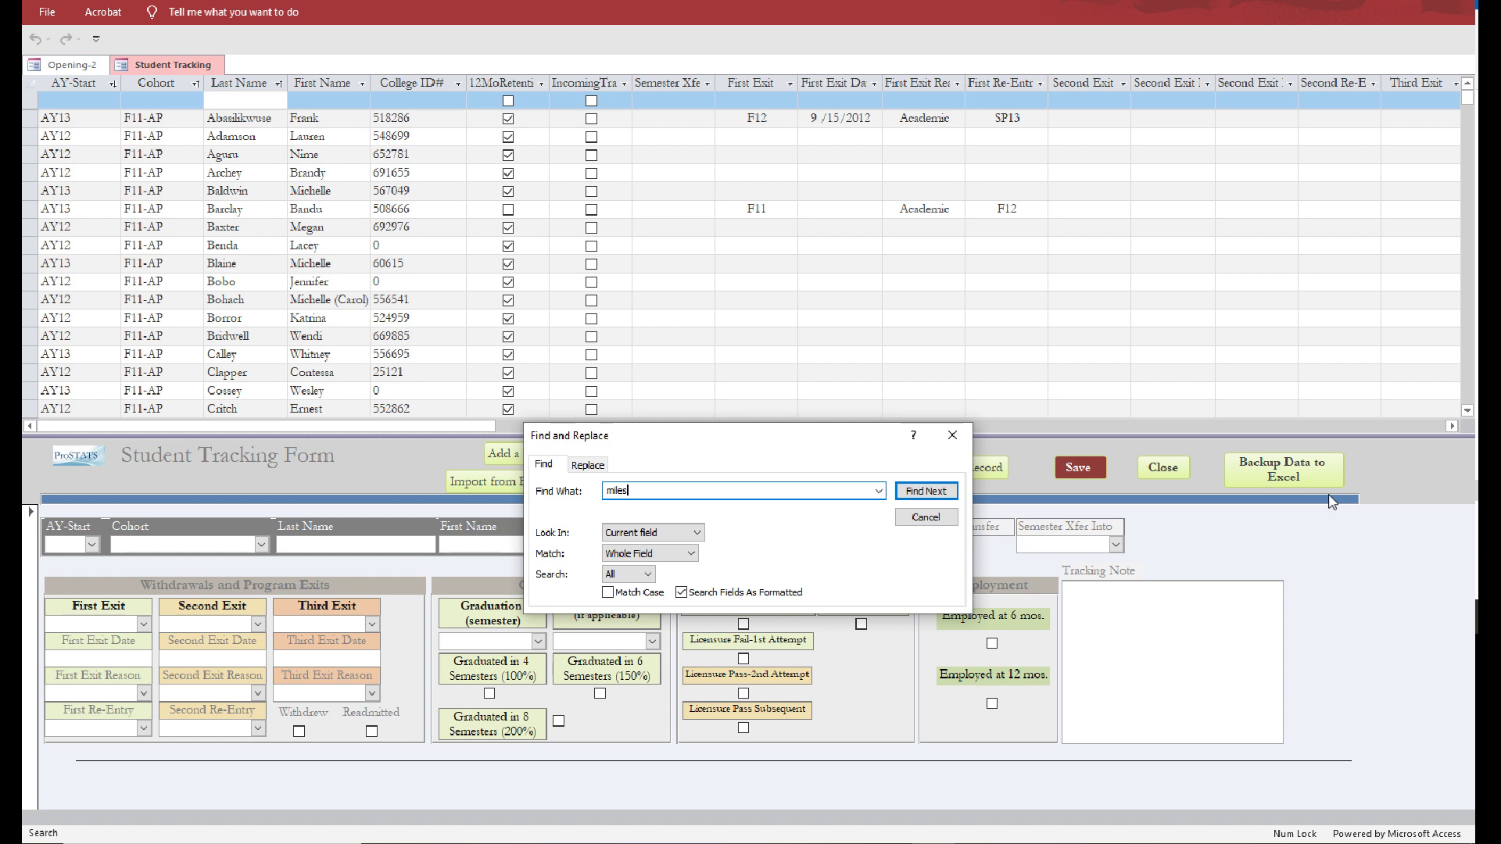
pyautogui.write('es')
pyautogui.press('Return')
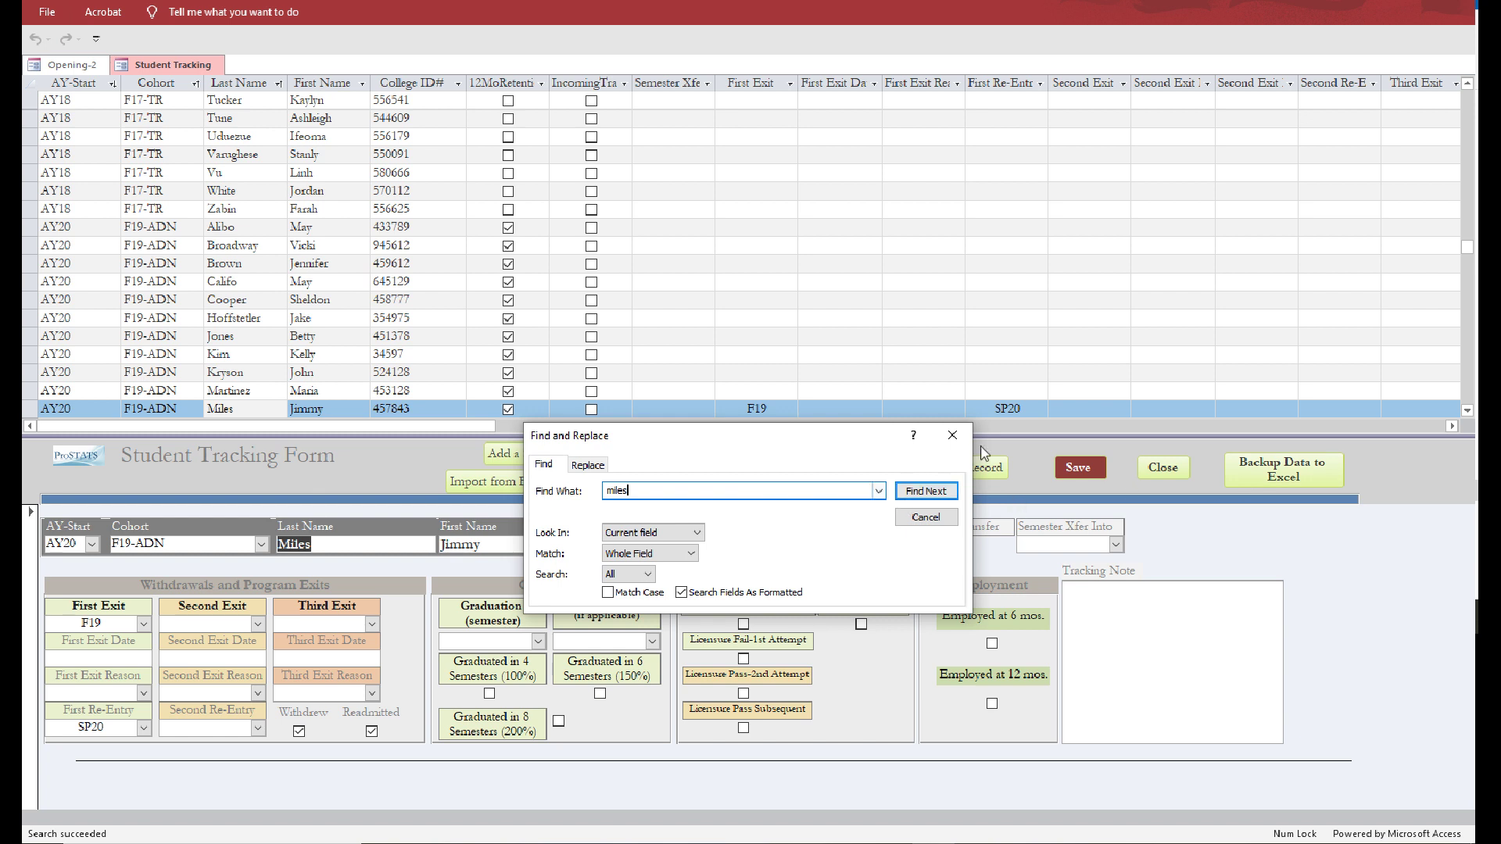
pyautogui.click(954, 435)
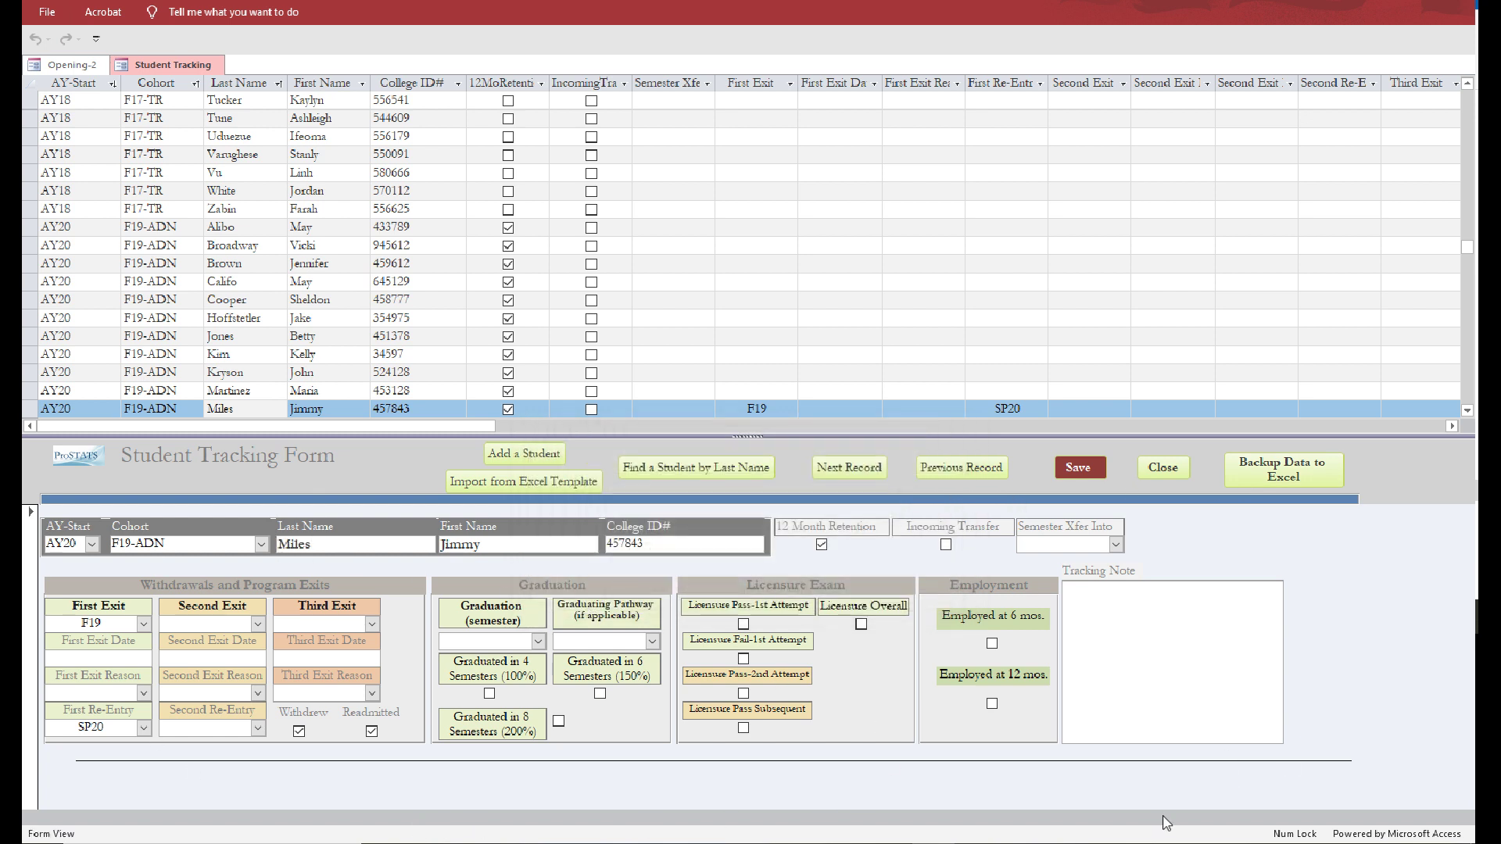
# - Set this student's First Exit Date to 10/29/2019 and First Exit Reason to Personal
pyautogui.click(64, 654)
pyautogui.write('10292019')
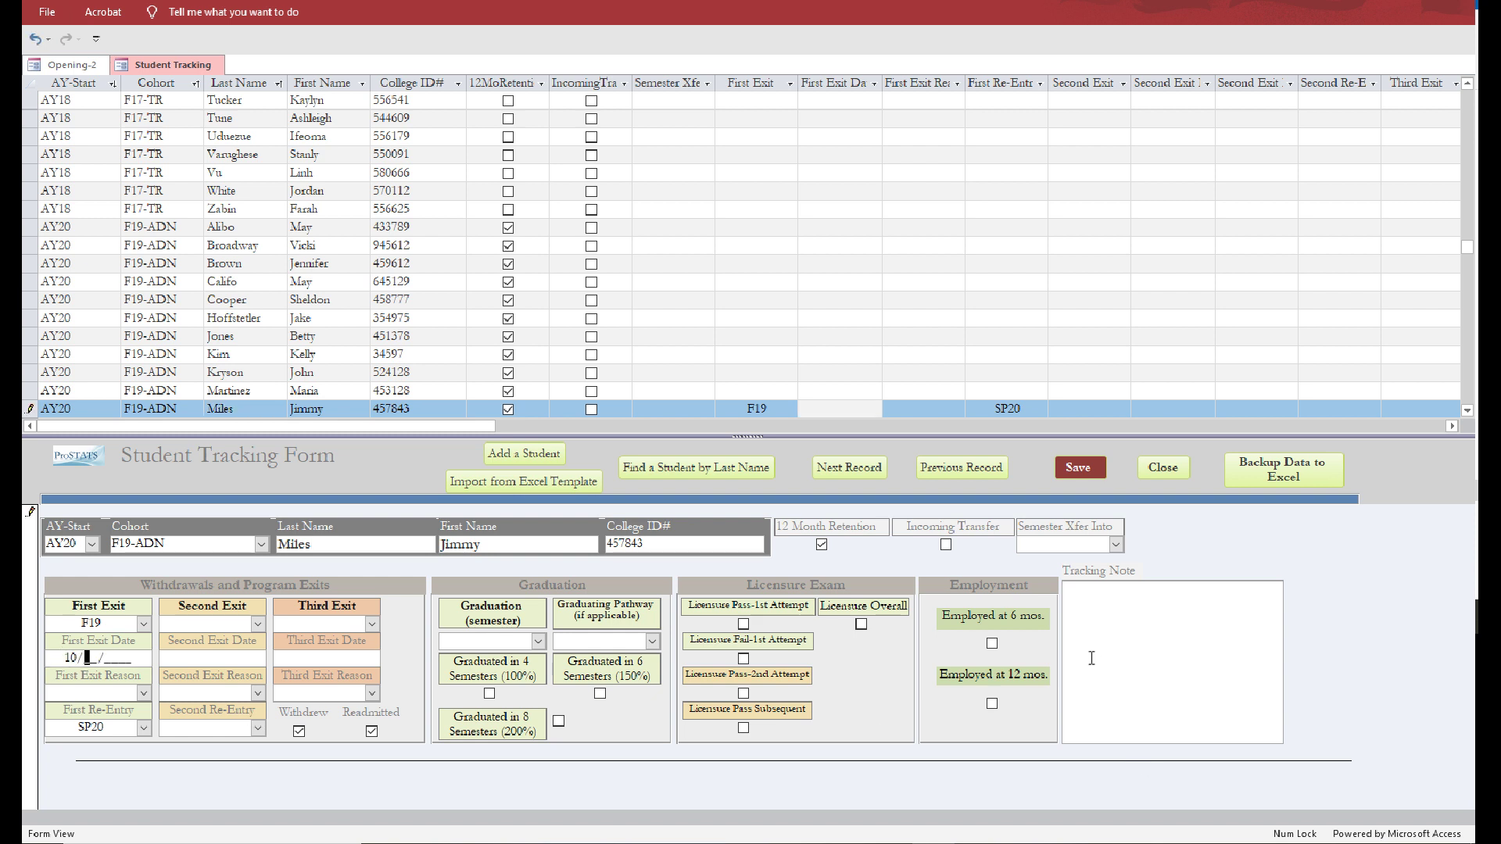
pyautogui.press('Tab')
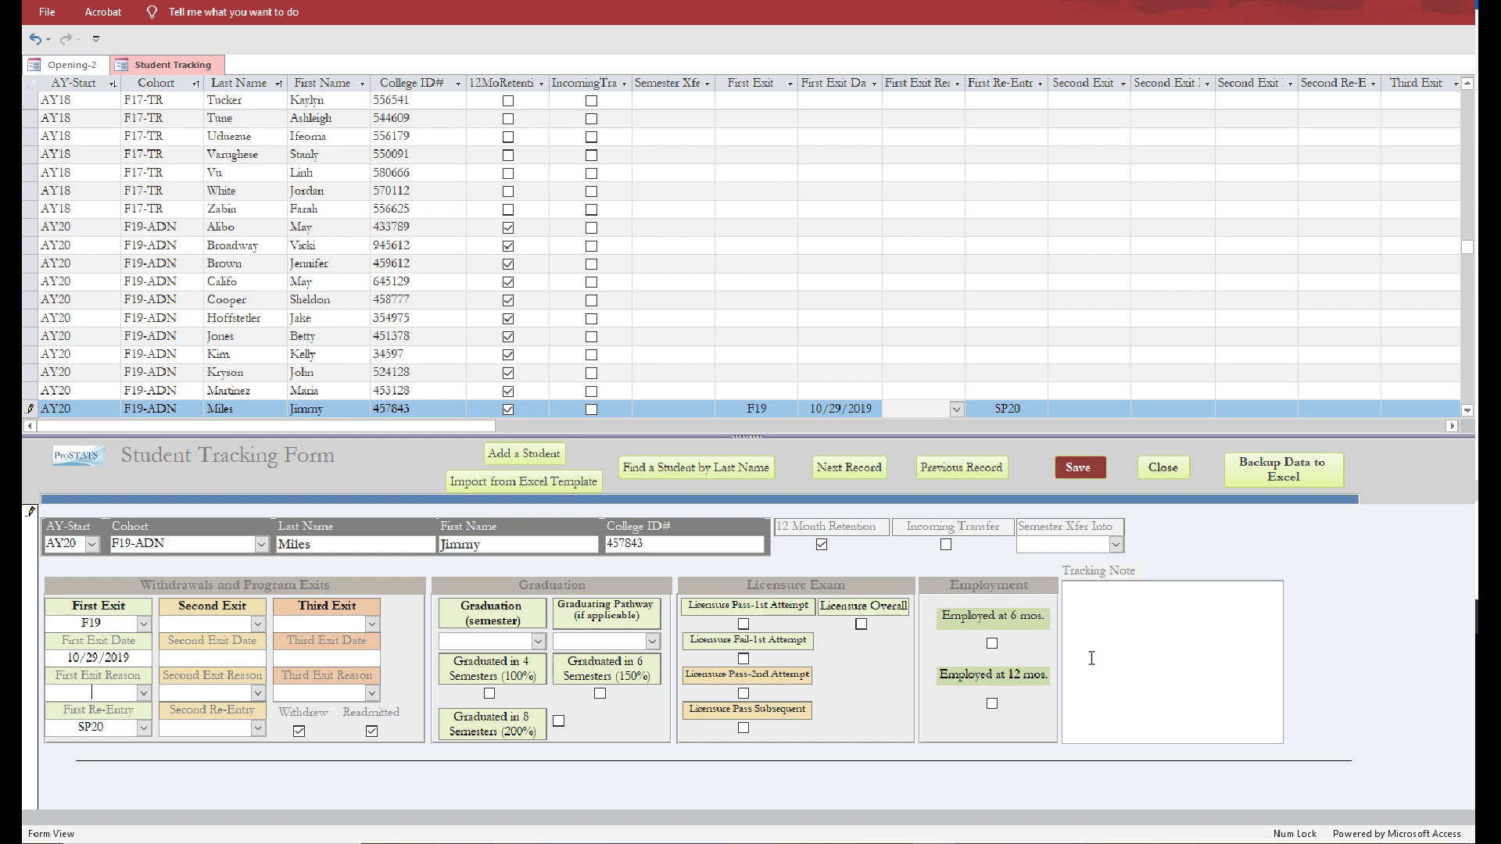
pyautogui.click(142, 694)
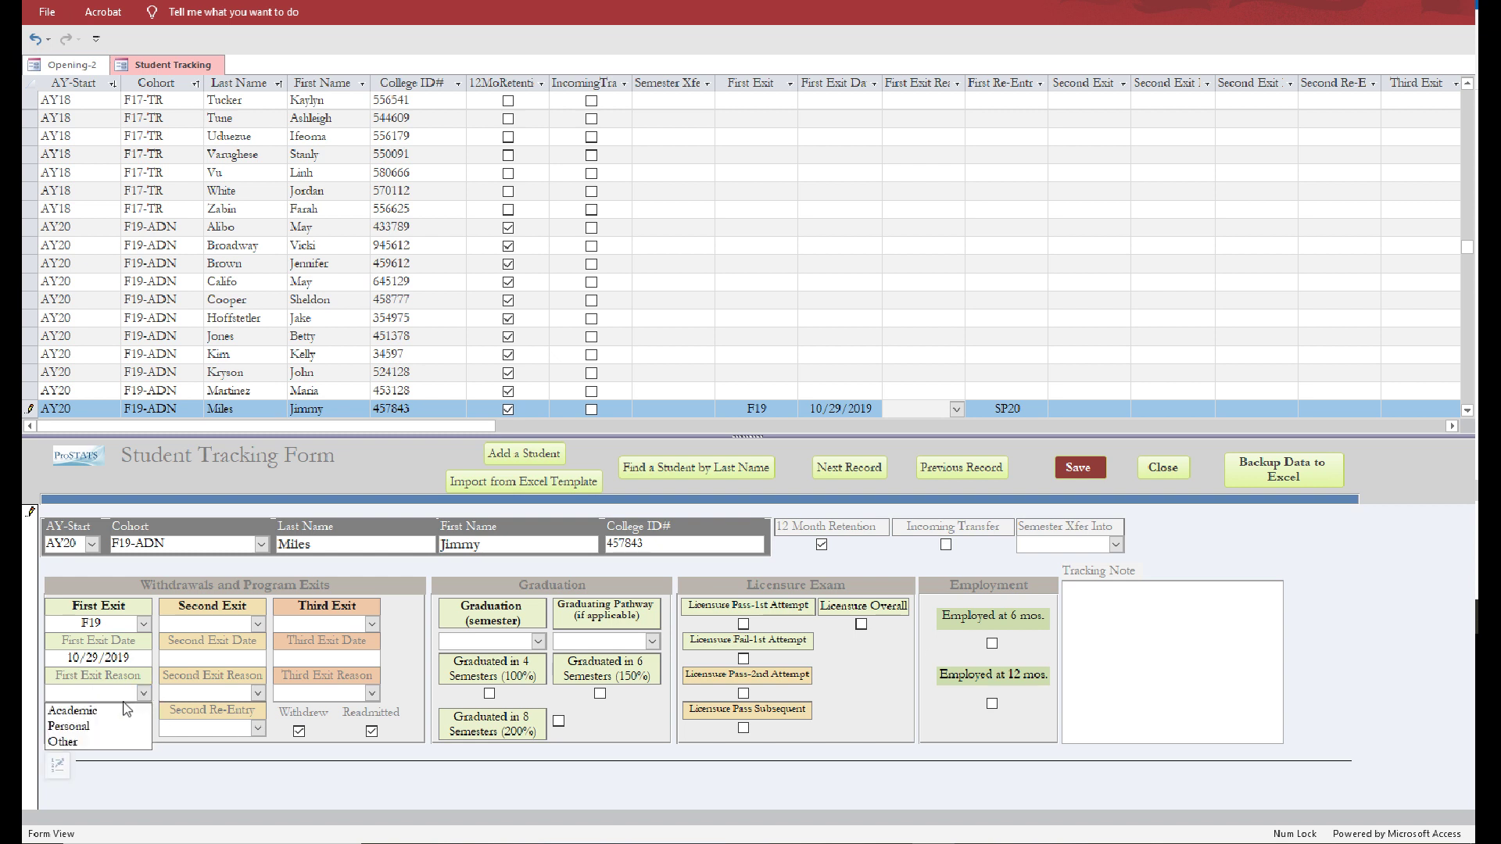
pyautogui.click(82, 727)
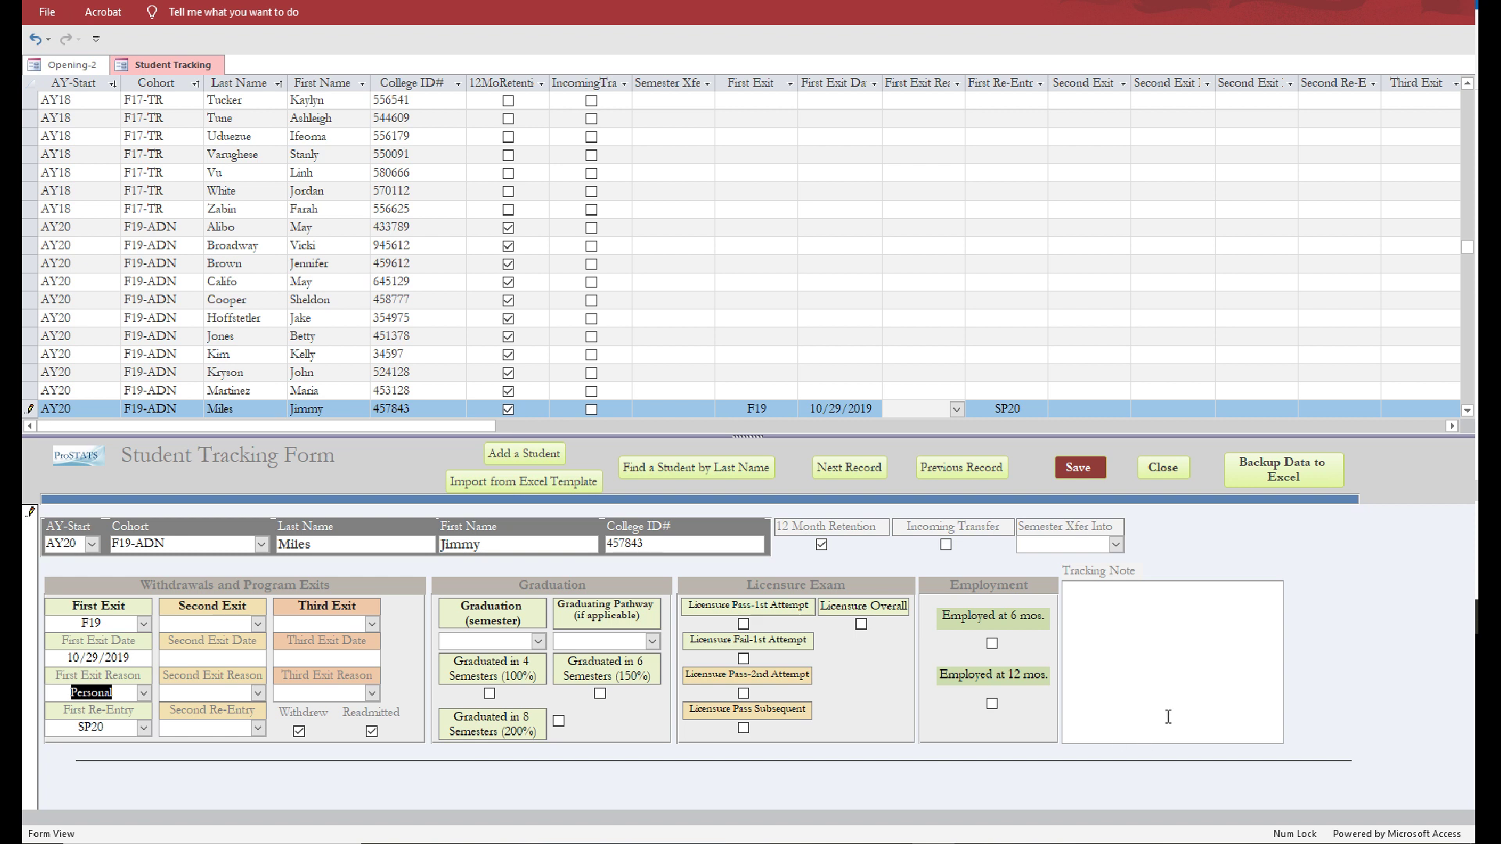
# - Add the tracking note "Anticipates returen SP20, will communicate 1 week prior to semester start." to the student's record
pyautogui.click(1081, 598)
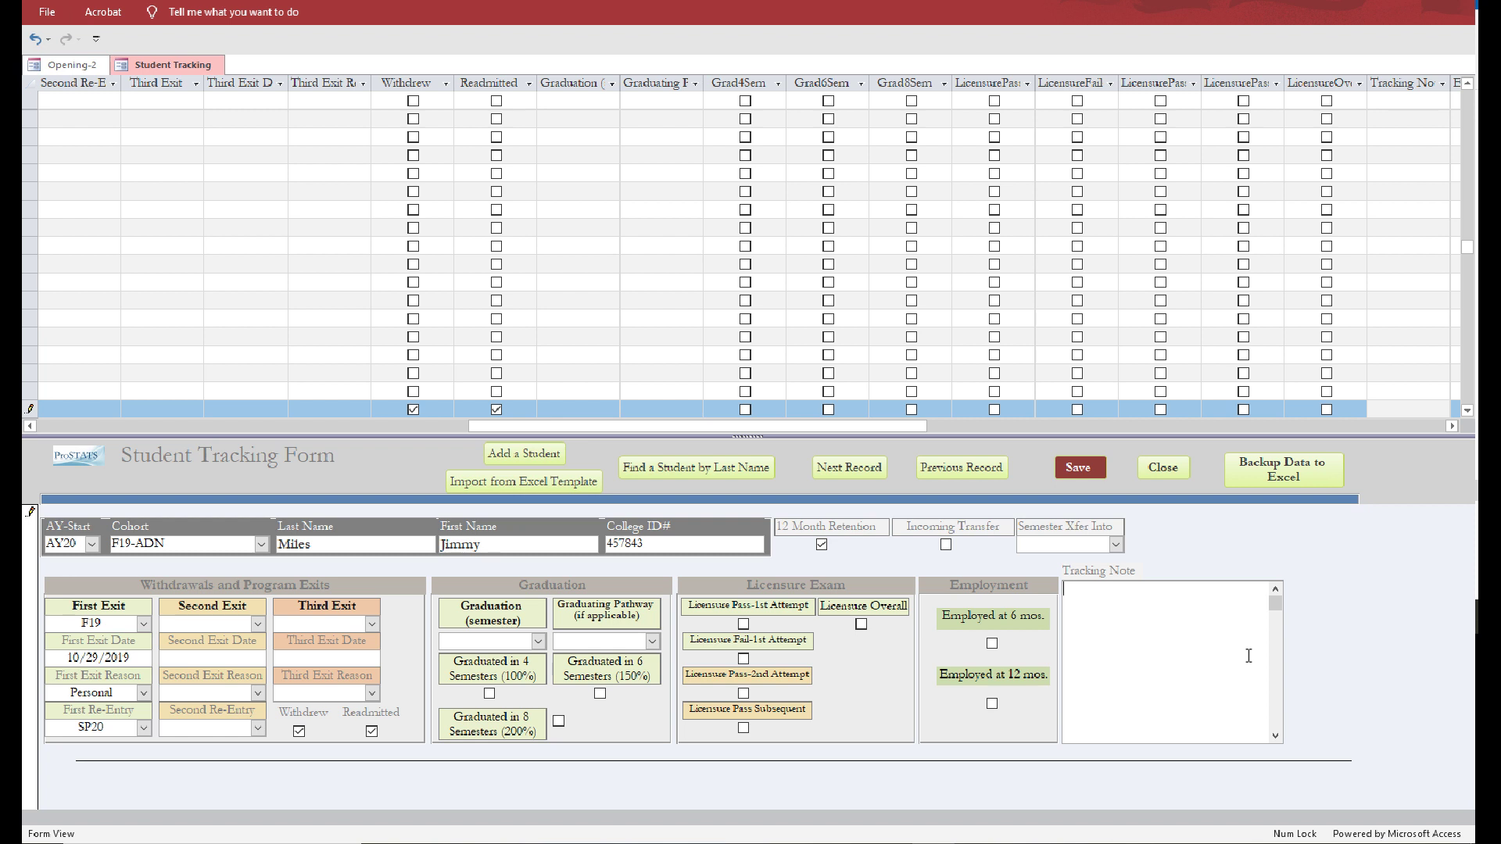
pyautogui.write('Anticipates returen SP20, will communicate 14 wee')
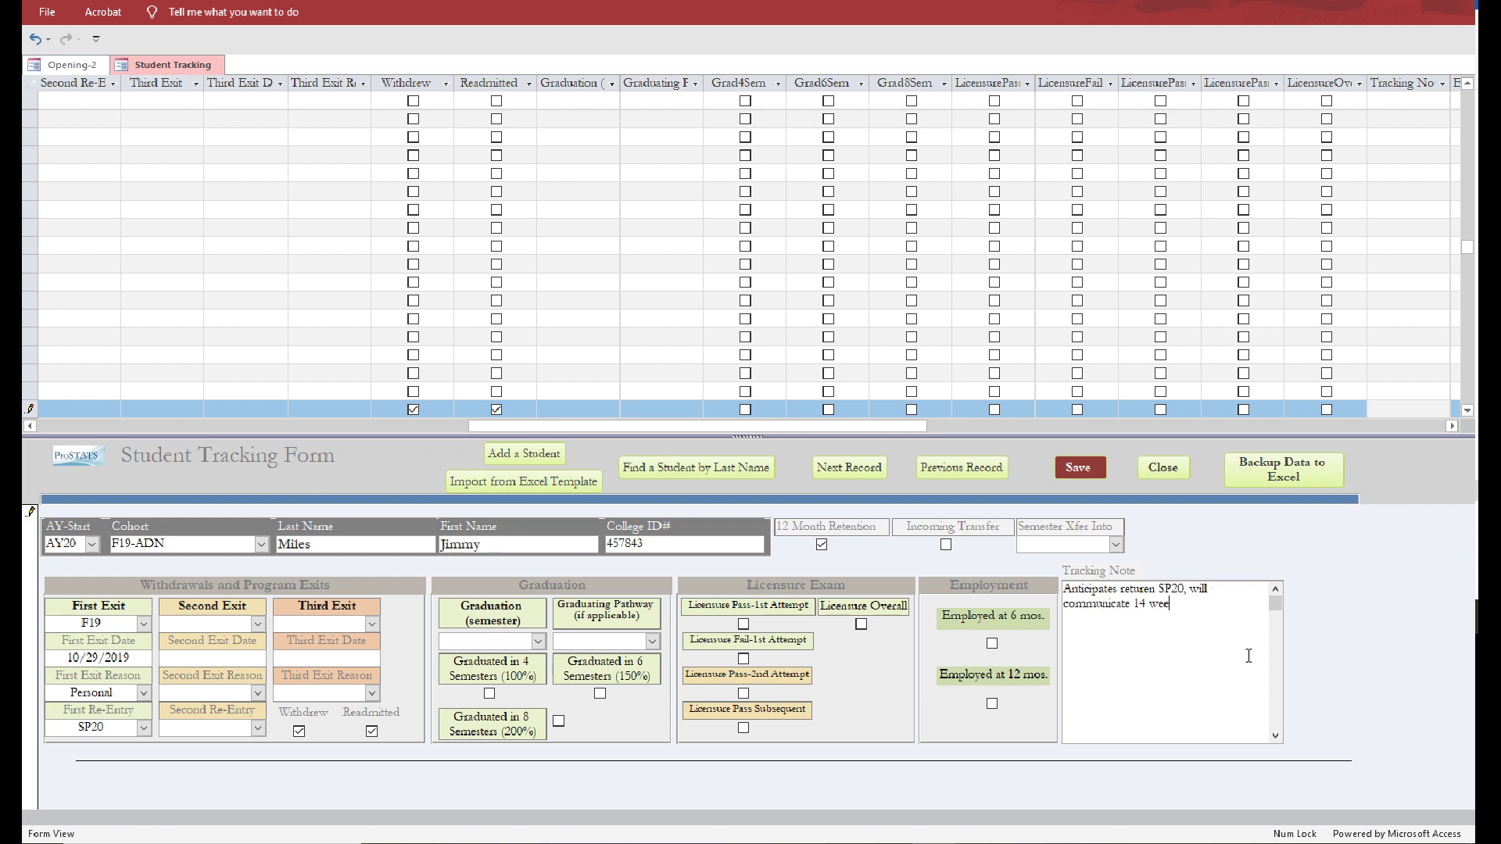
pyautogui.press('BackSpace')
pyautogui.press('BackSpace')
pyautogui.press('BackSpace')
pyautogui.press('BackSpace')
pyautogui.press('BackSpace')
pyautogui.write('week prior to semester start.')
pyautogui.click(235, 552)
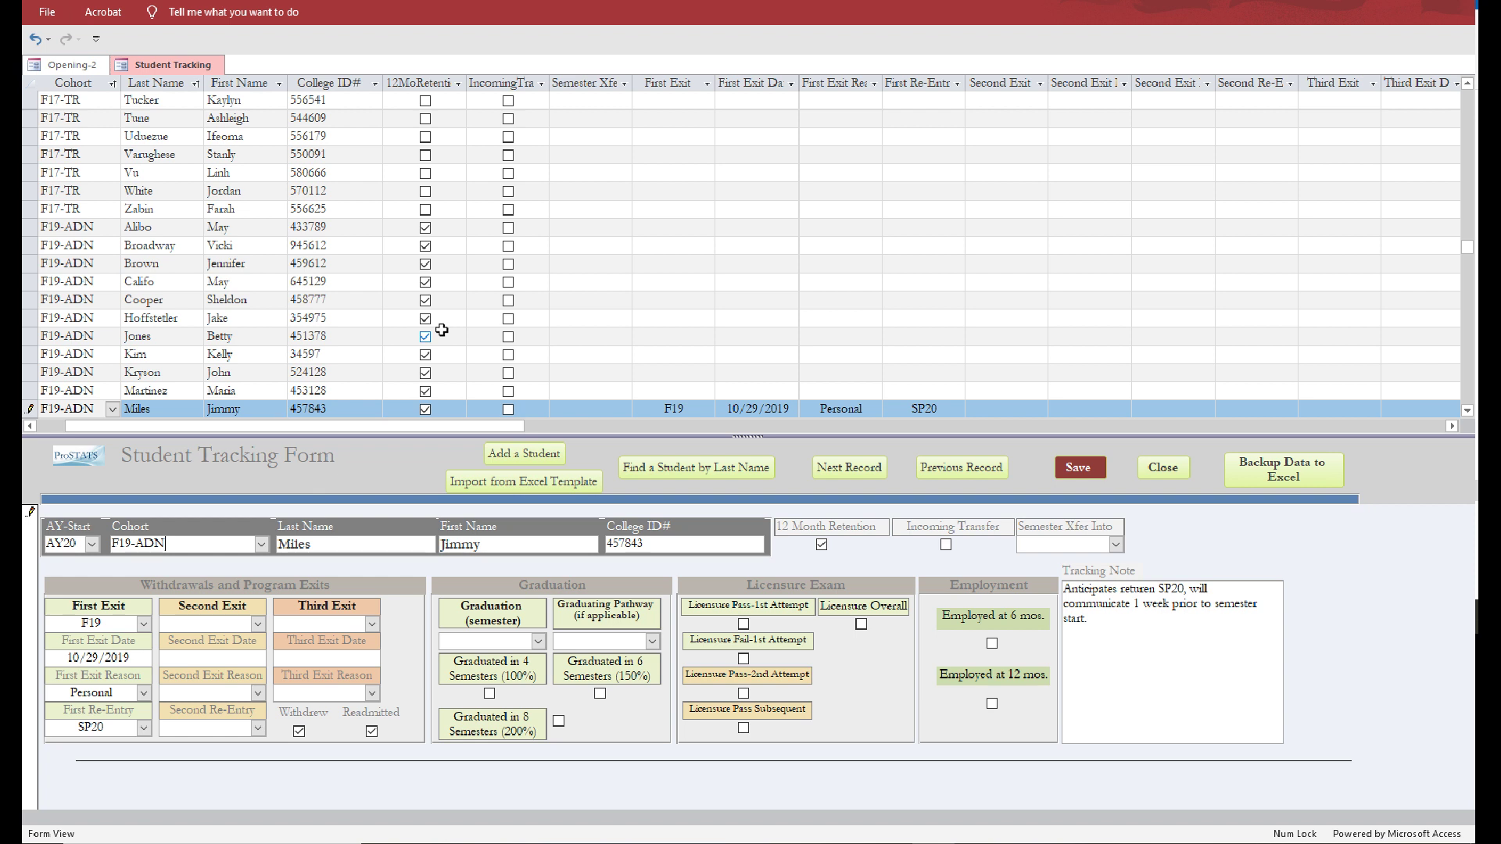
# - For the F19-ADN student who exited in F19 without re-entry, set First Exit Date to 9/1/2019 and First Exit Reason to Other
pyautogui.scroll(-3, 435, 341)
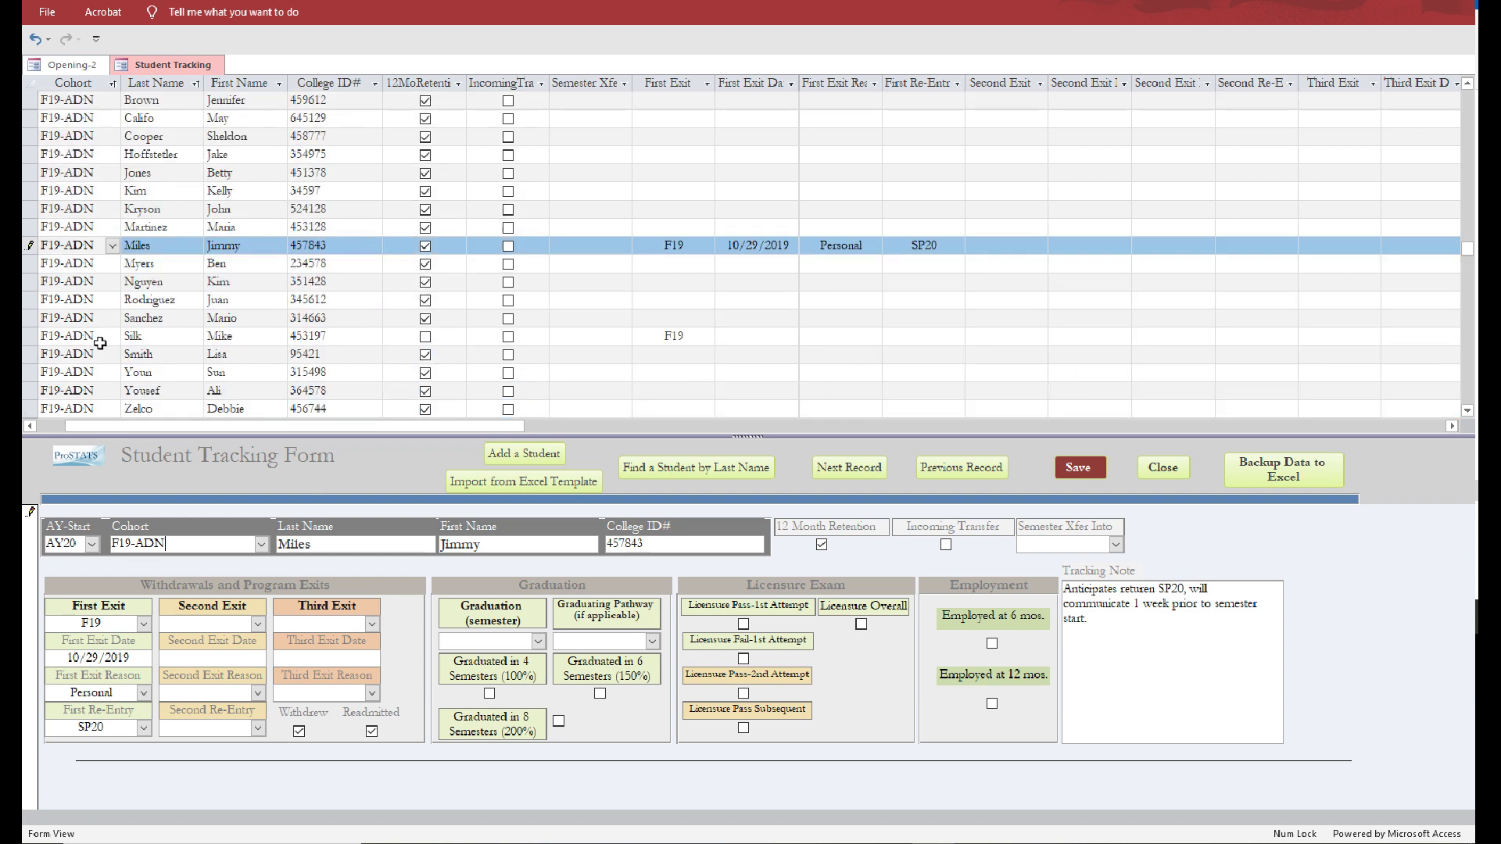
pyautogui.click(258, 337)
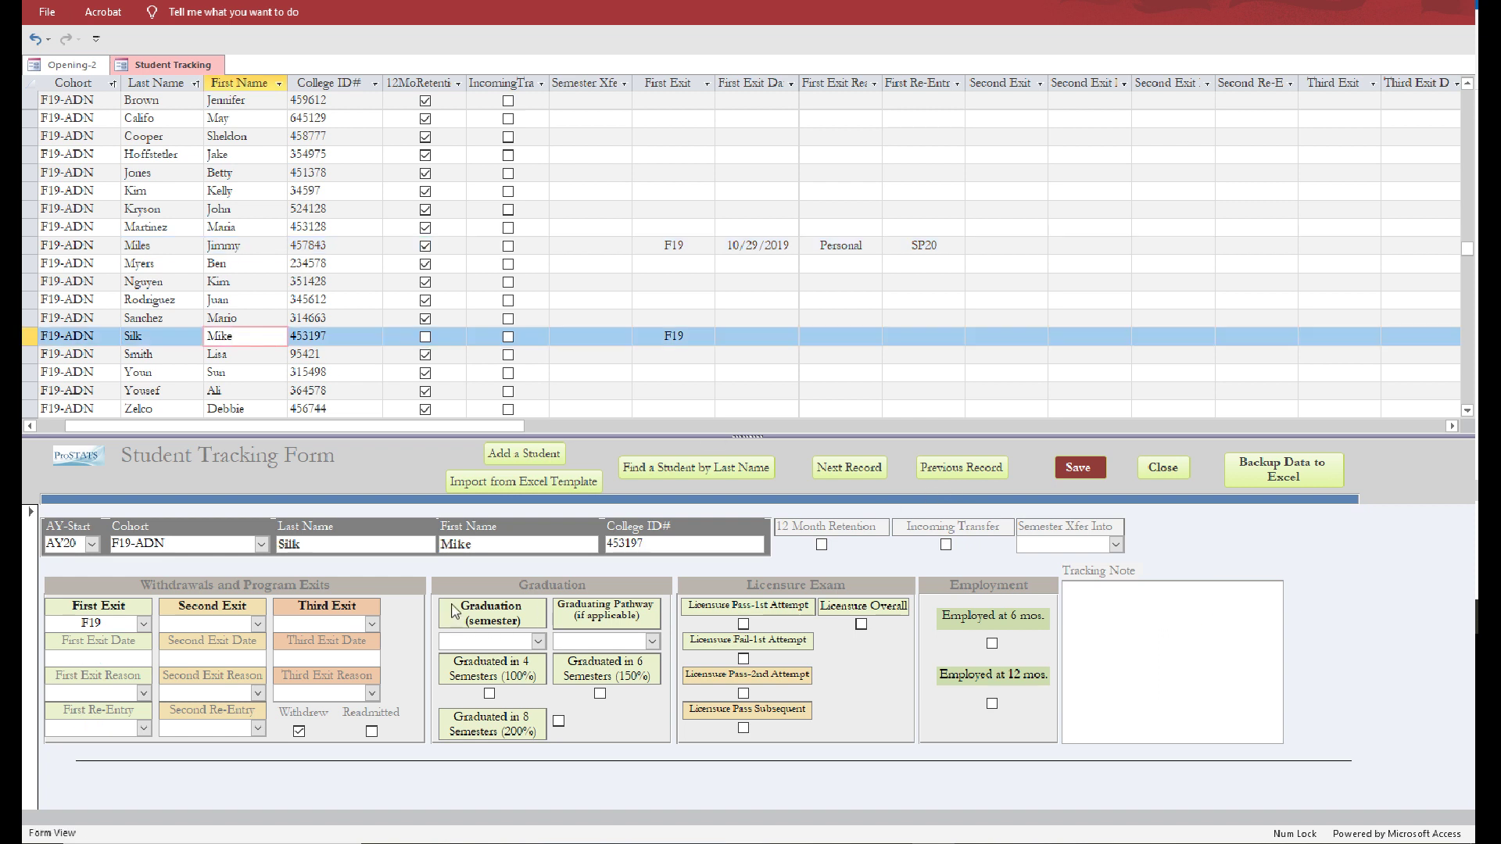
pyautogui.click(92, 656)
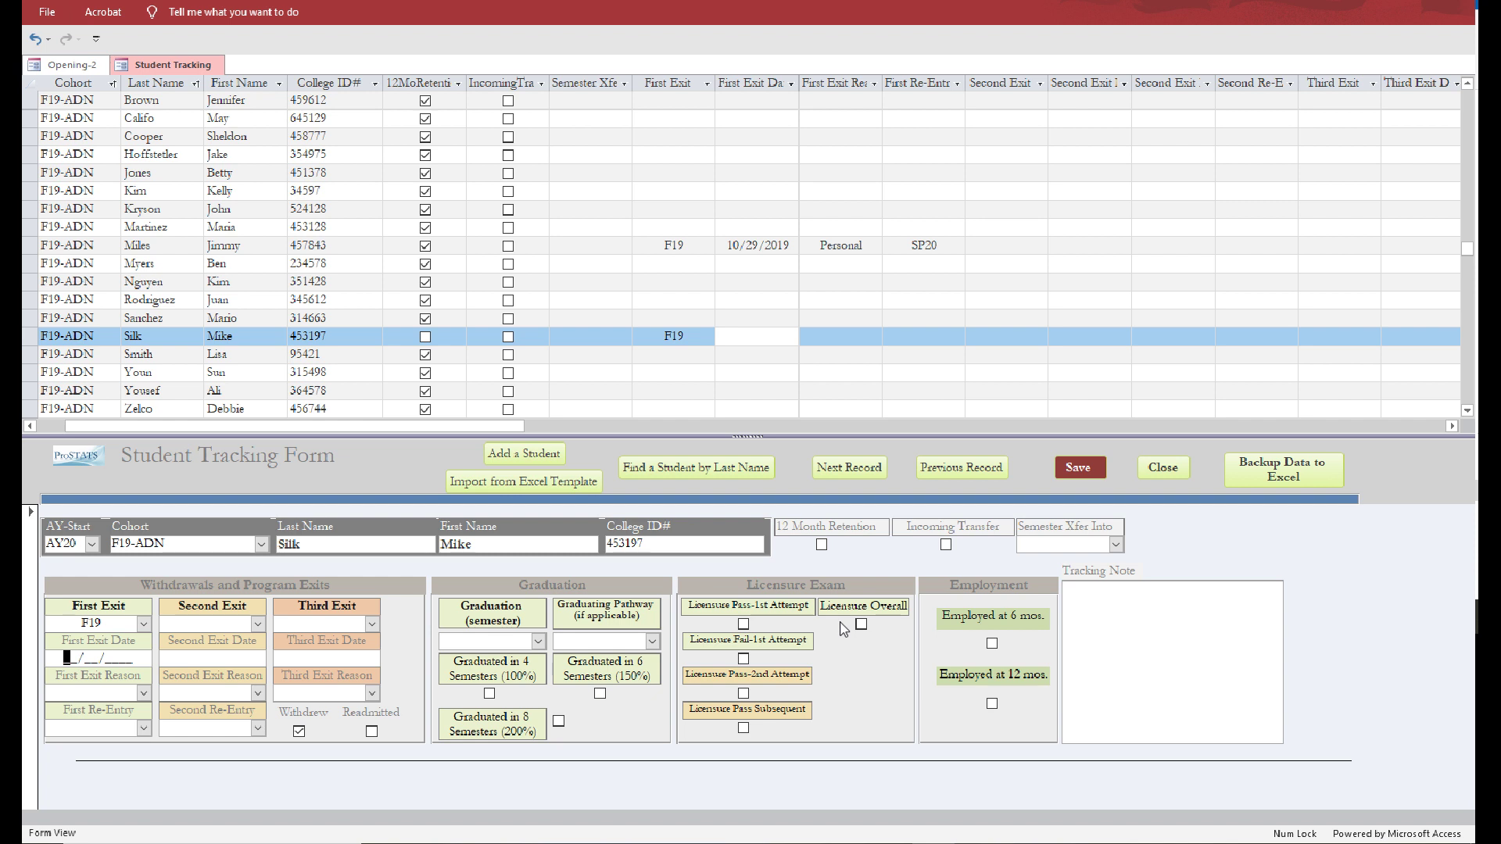
pyautogui.write('9/1/2019')
pyautogui.press('Tab')
pyautogui.write('a')
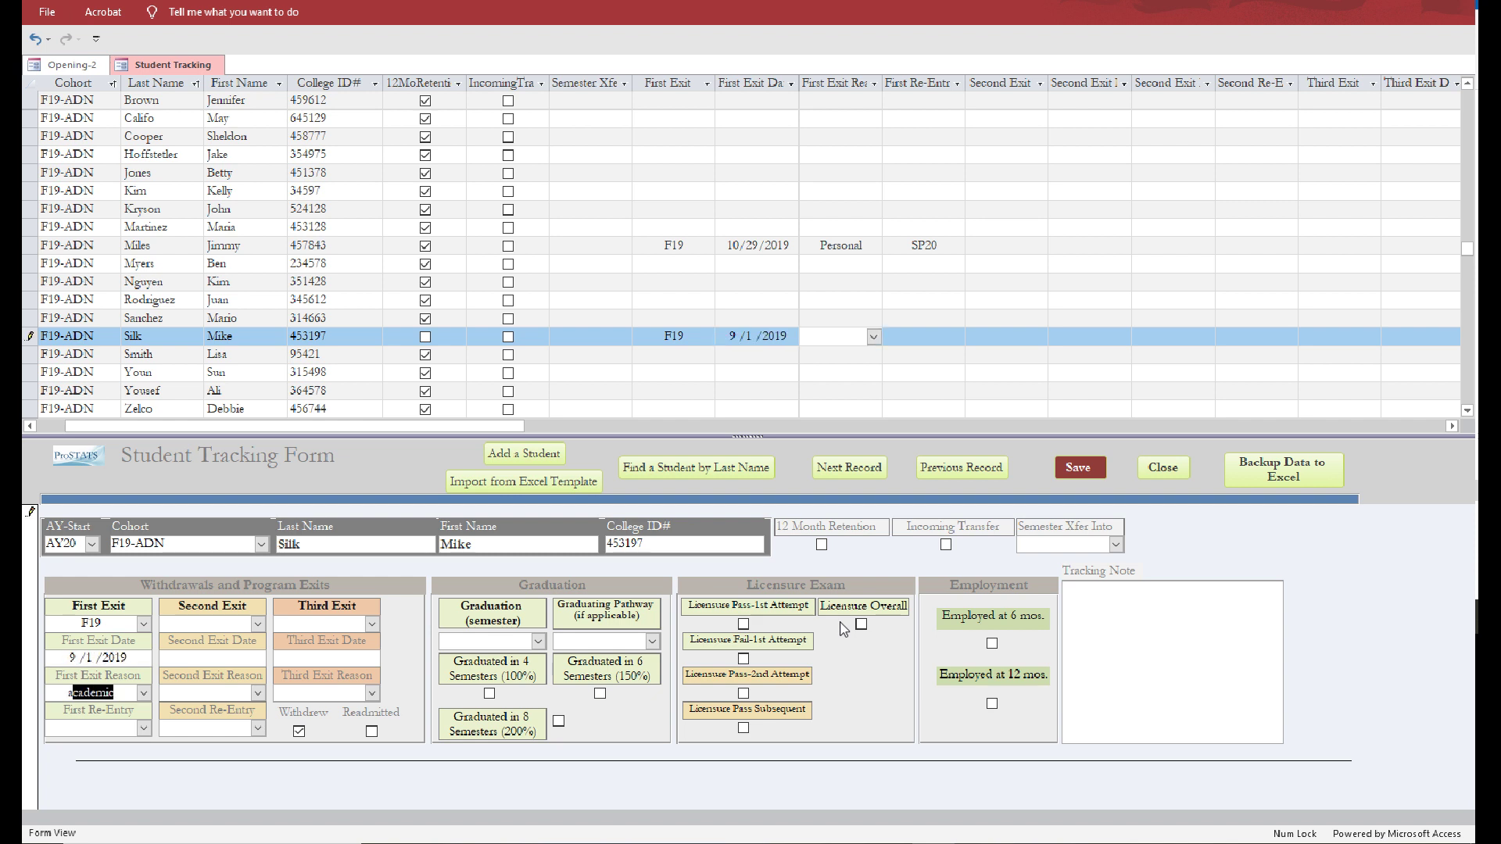
pyautogui.press('BackSpace')
pyautogui.press('BackSpace')
pyautogui.write('o')
pyautogui.press('Tab')
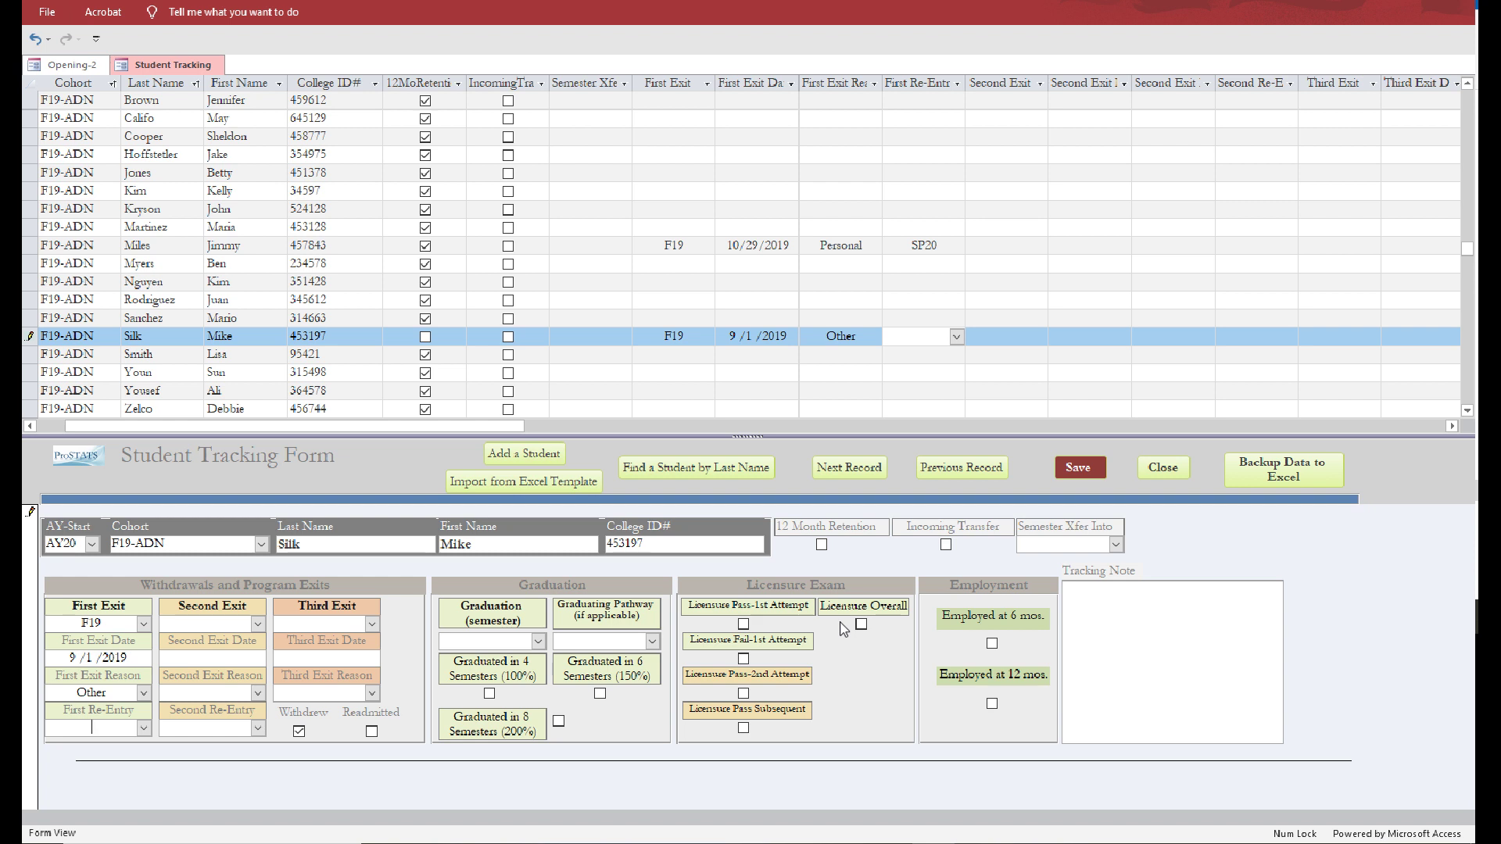
# - Add the tracking note "10/1/2019-does not anticipate return." to this student's record
pyautogui.click(1168, 600)
pyautogui.write('D')
pyautogui.press('BackSpace')
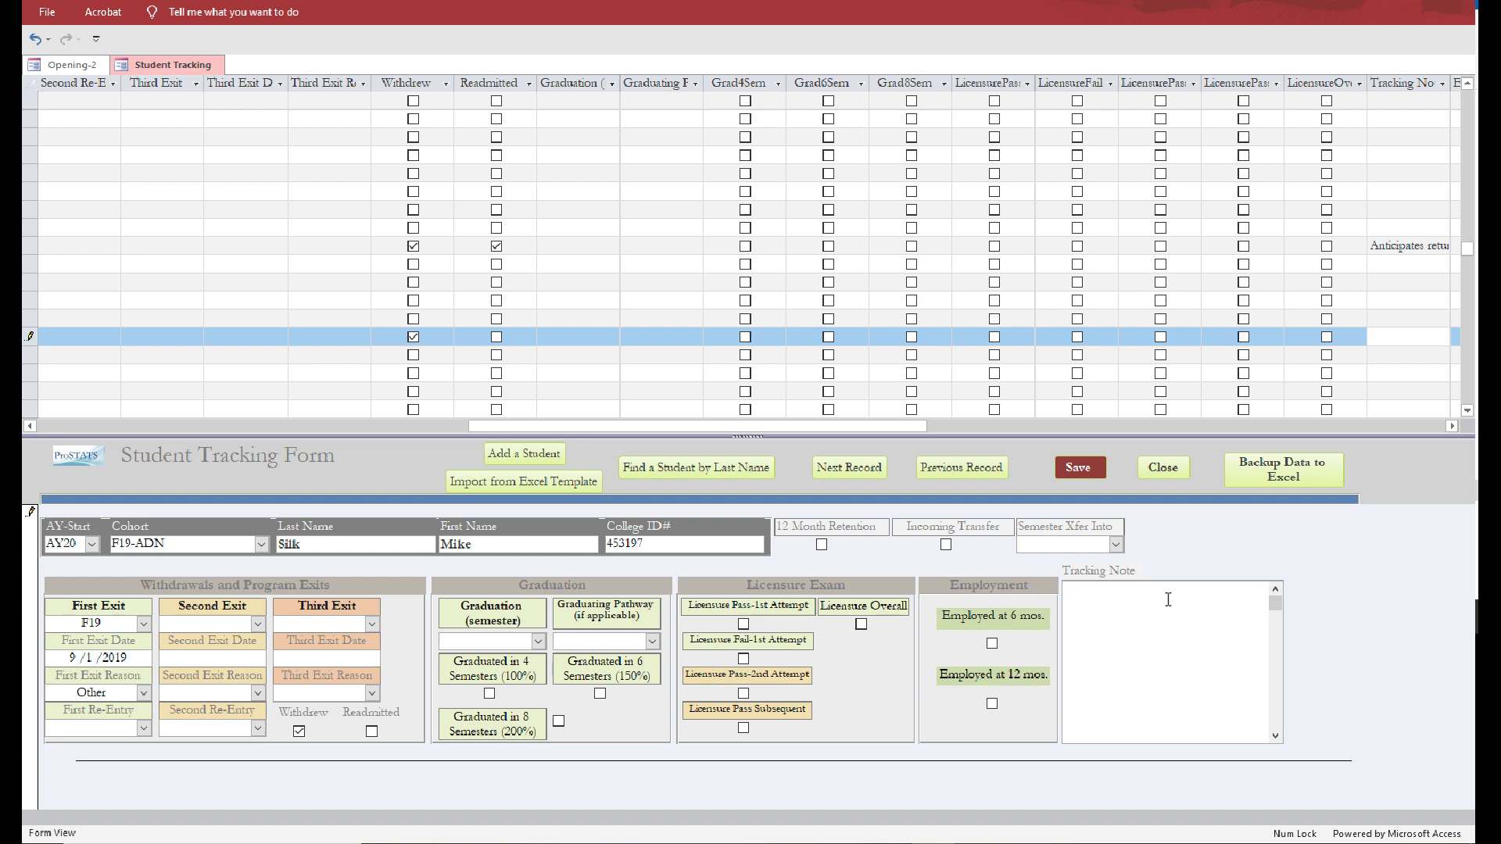
pyautogui.write('10/1/2019-does not anticipate return.')
pyautogui.click(200, 545)
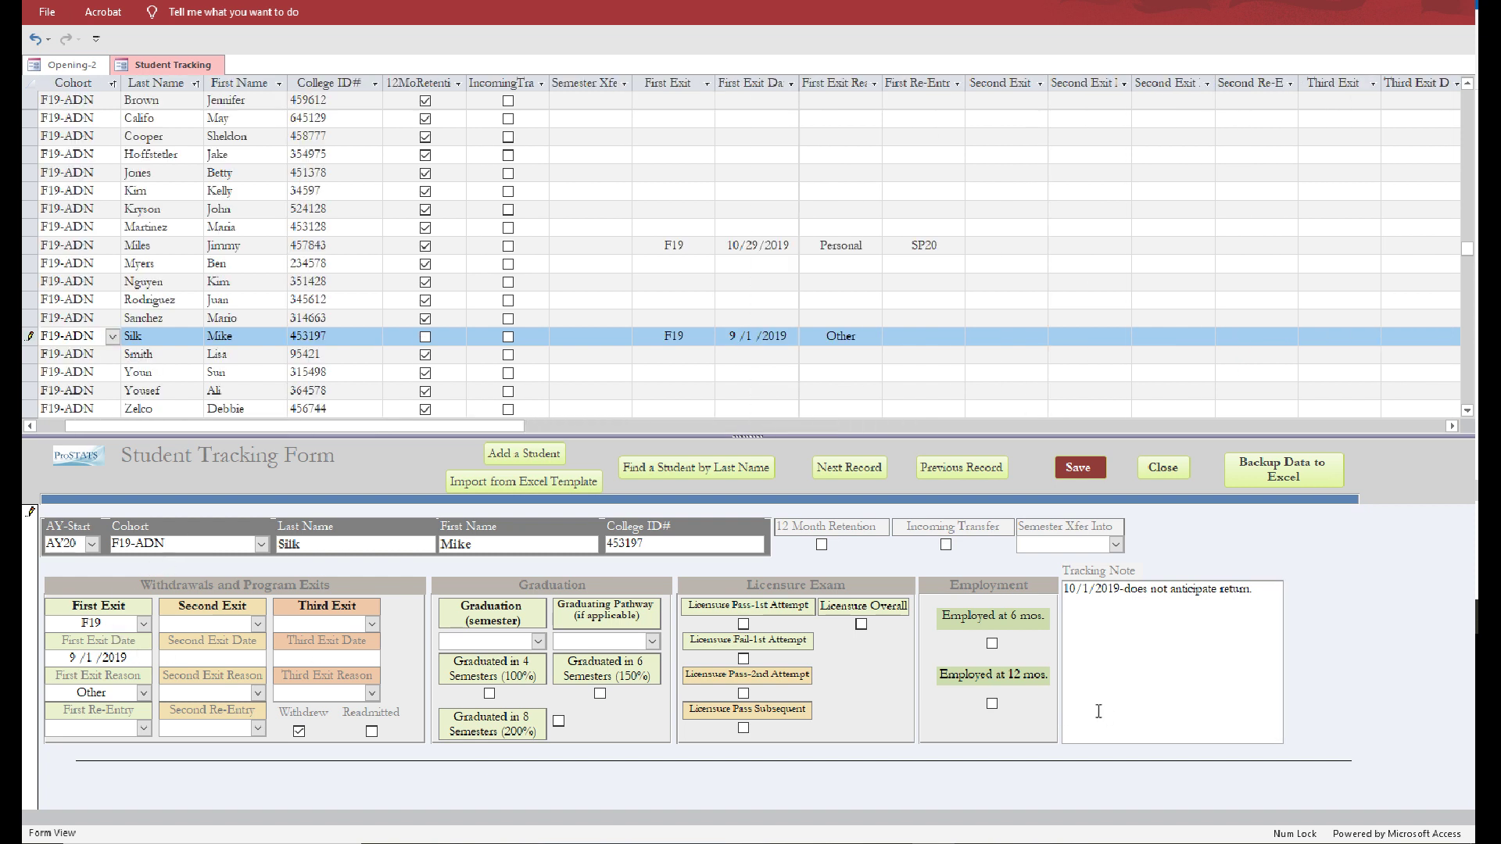